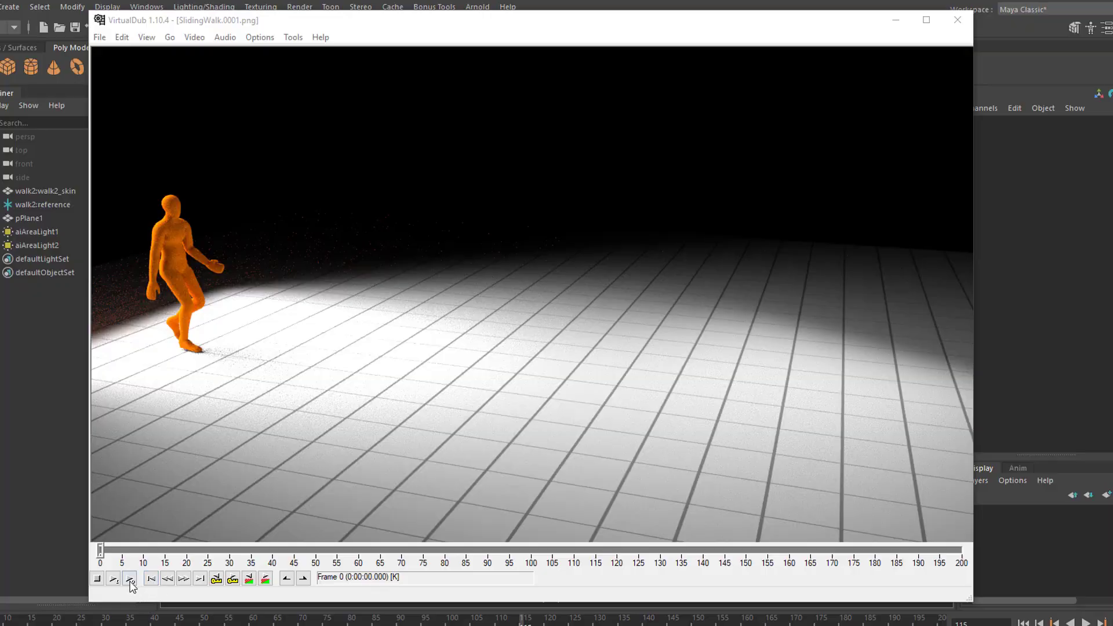
# Play back the SlidingWalk.0001.png image sequence of the orange figure in VirtualDub.
pyautogui.click(113, 579)
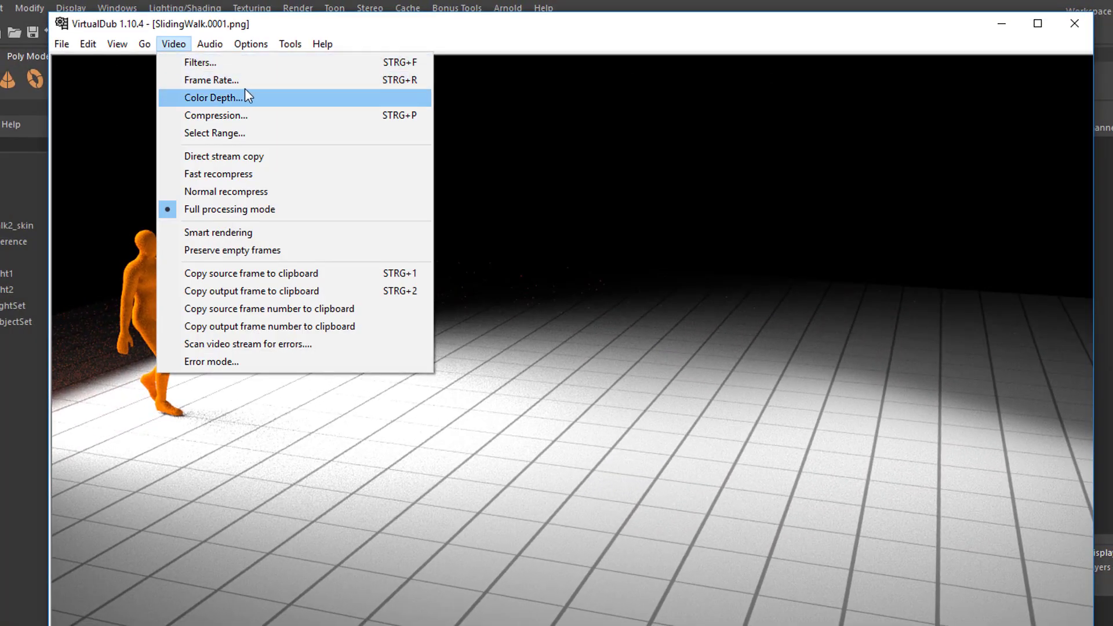
# Open VirtualDub's Video > Frame Rate settings to review the rendered walk's frame rate.
pyautogui.click(244, 84)
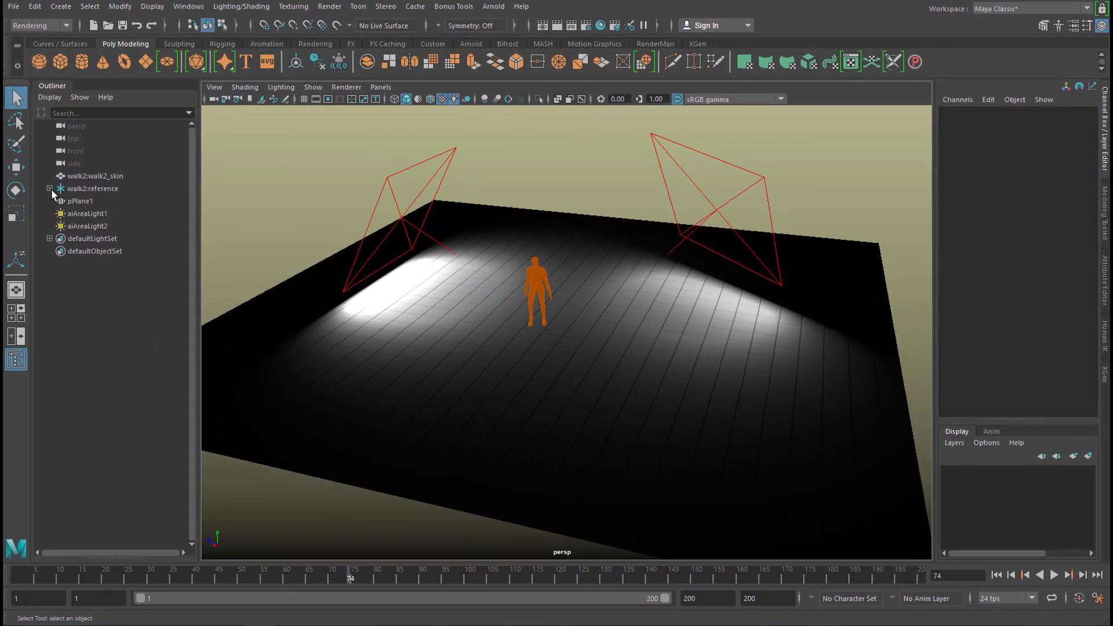
# Expand walk2:reference and walk2:hips, then inspect the l_foot, r_knee and l_shoulder joints.
pyautogui.click(50, 188)
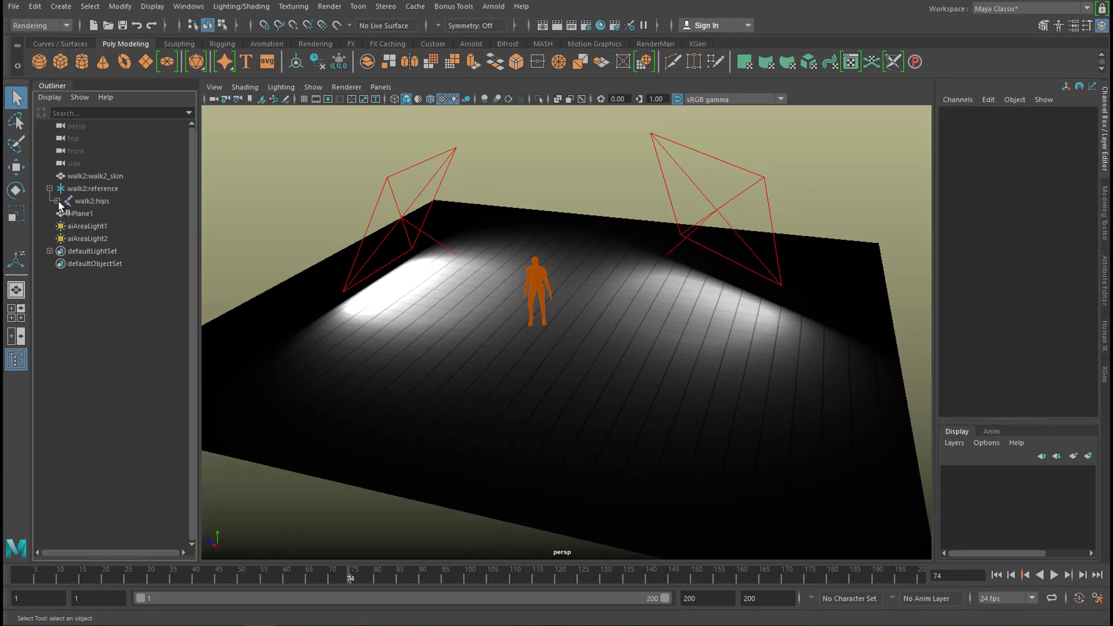
pyautogui.click(57, 201)
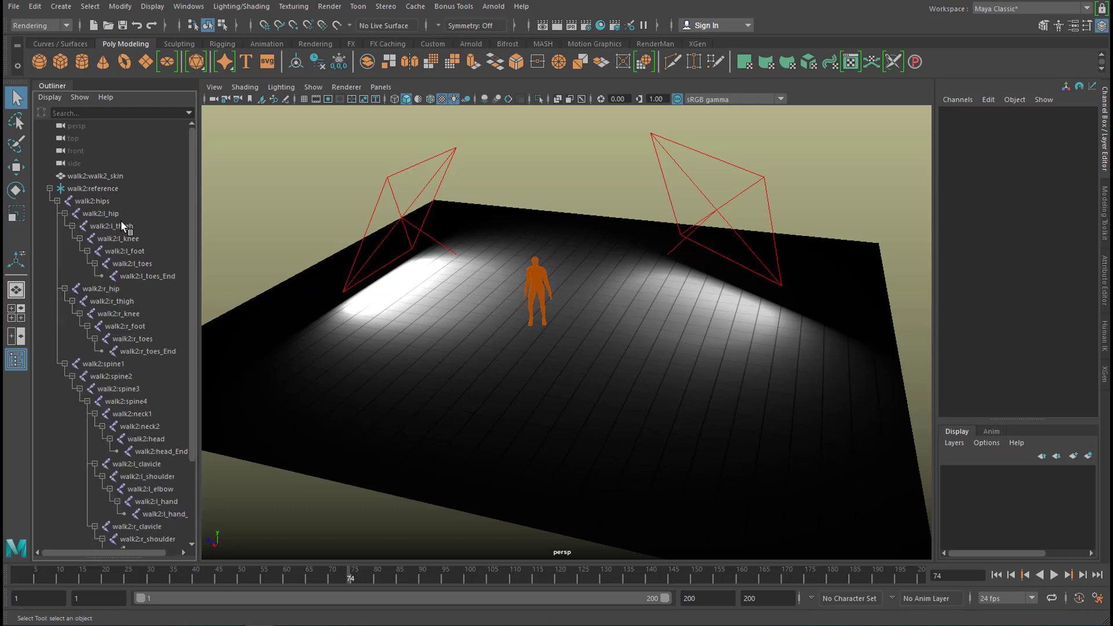
pyautogui.click(138, 252)
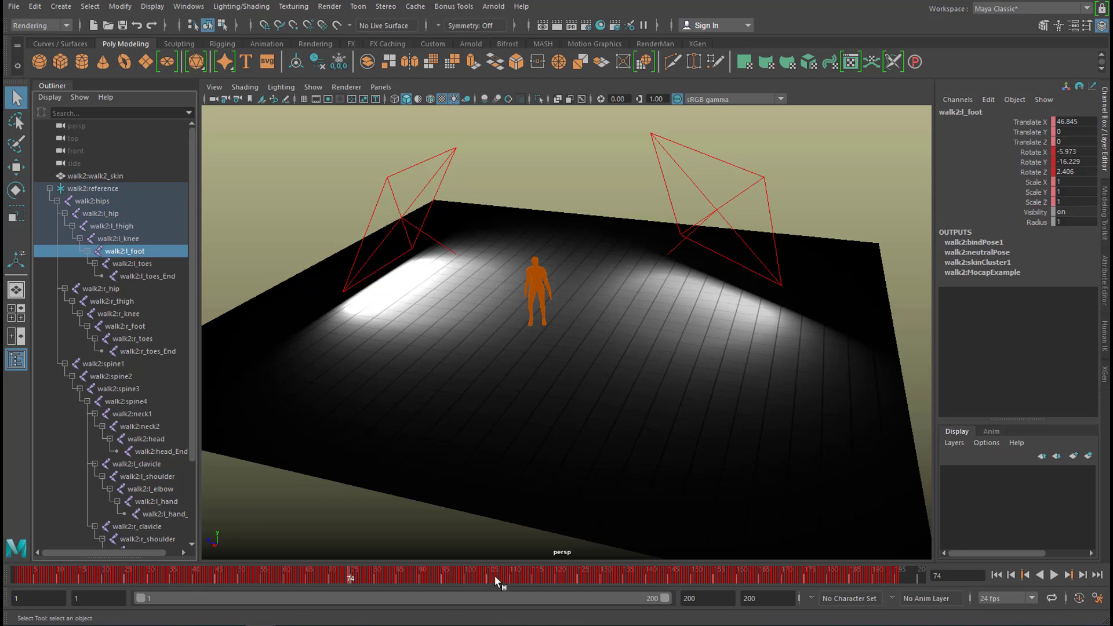
pyautogui.click(120, 314)
pyautogui.click(148, 477)
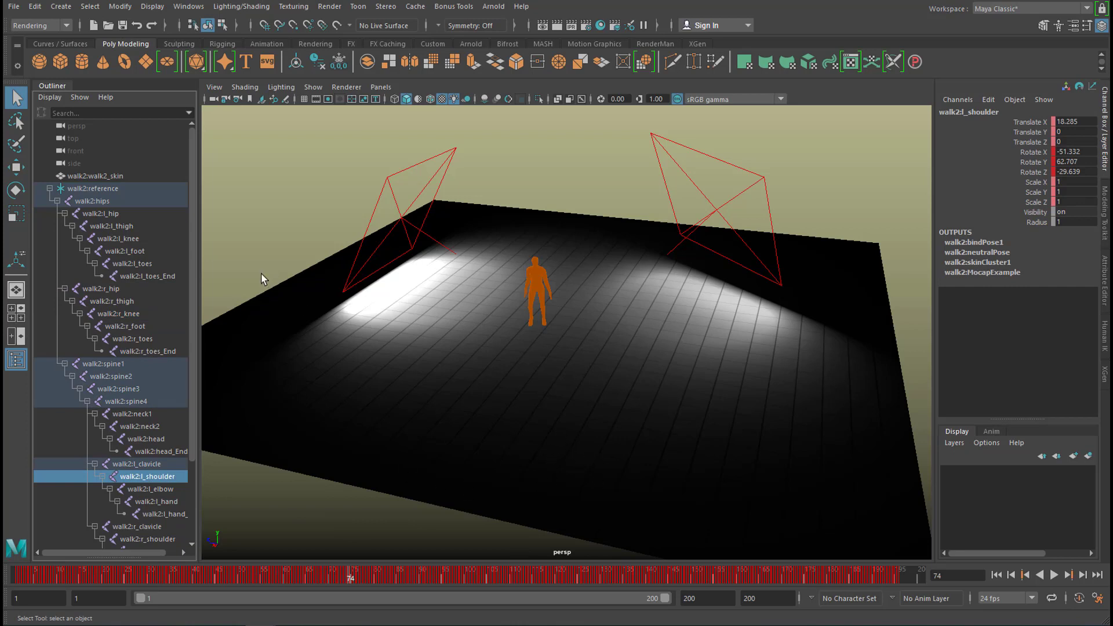
# Select walk2_skin, collapse the hierarchy and select the walk2:reference node.
pyautogui.click(102, 175)
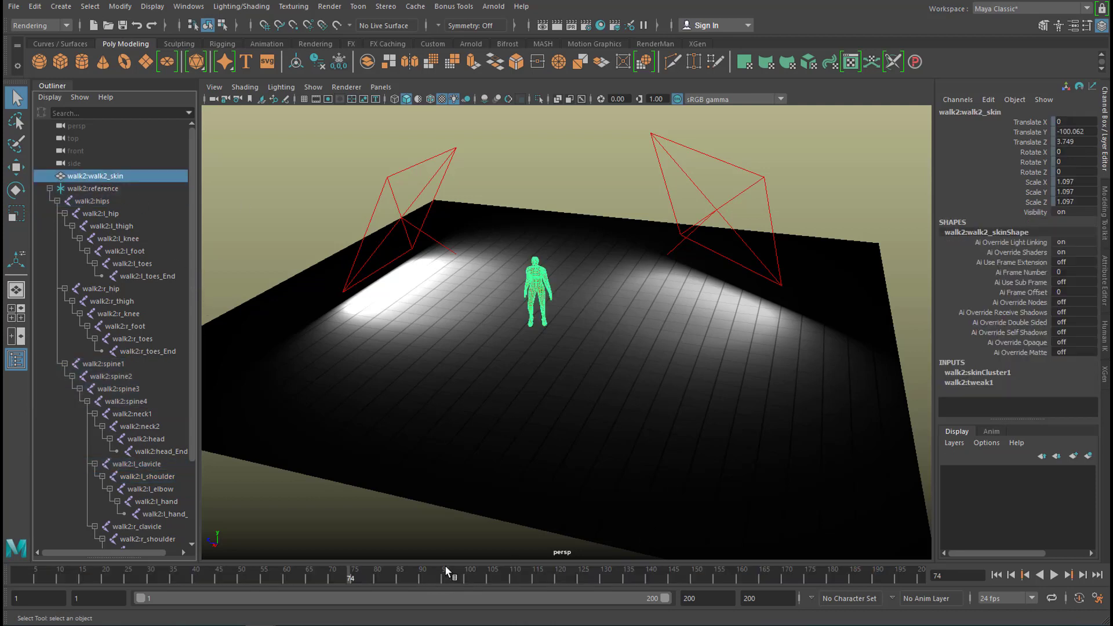
pyautogui.click(50, 189)
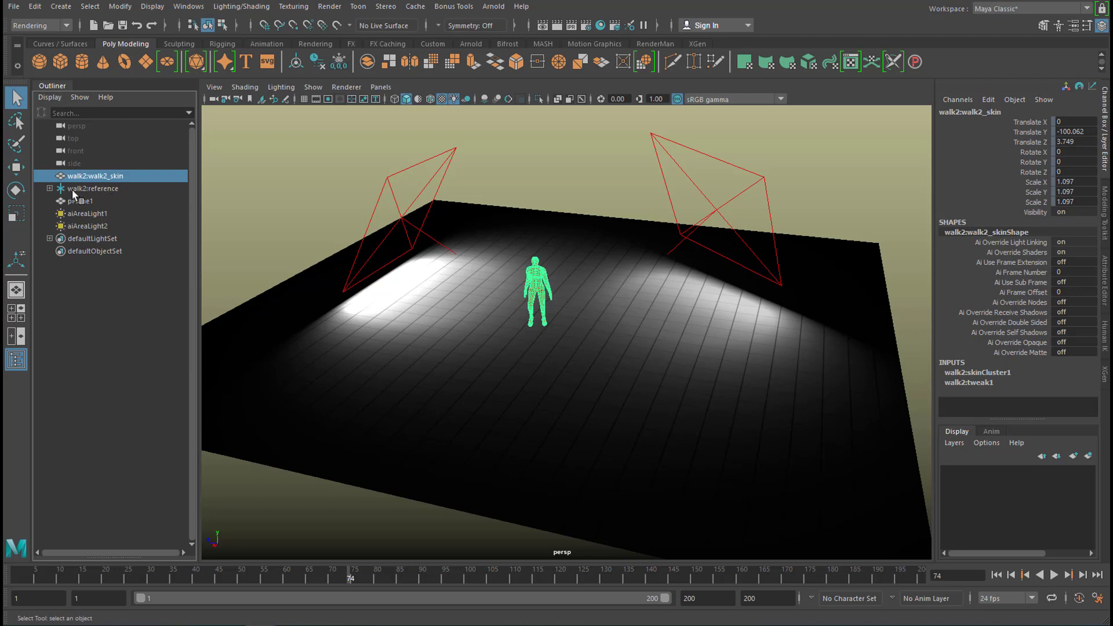
pyautogui.click(110, 189)
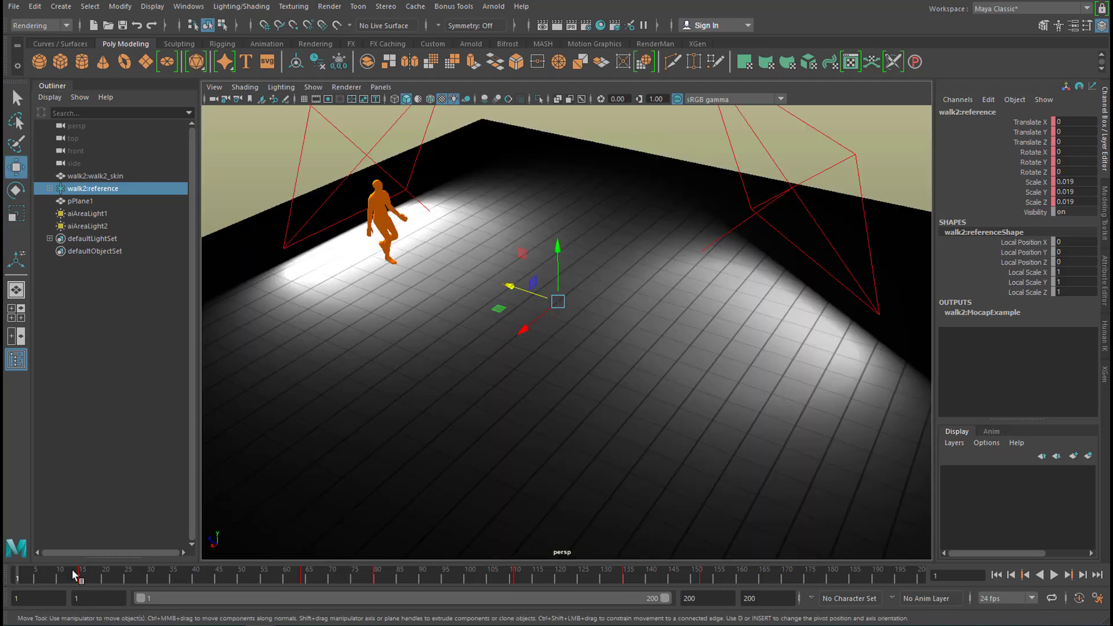
# Delete walk2:reference's static channels with Edit > Delete by Type > Static Channels.
pyautogui.click(35, 7)
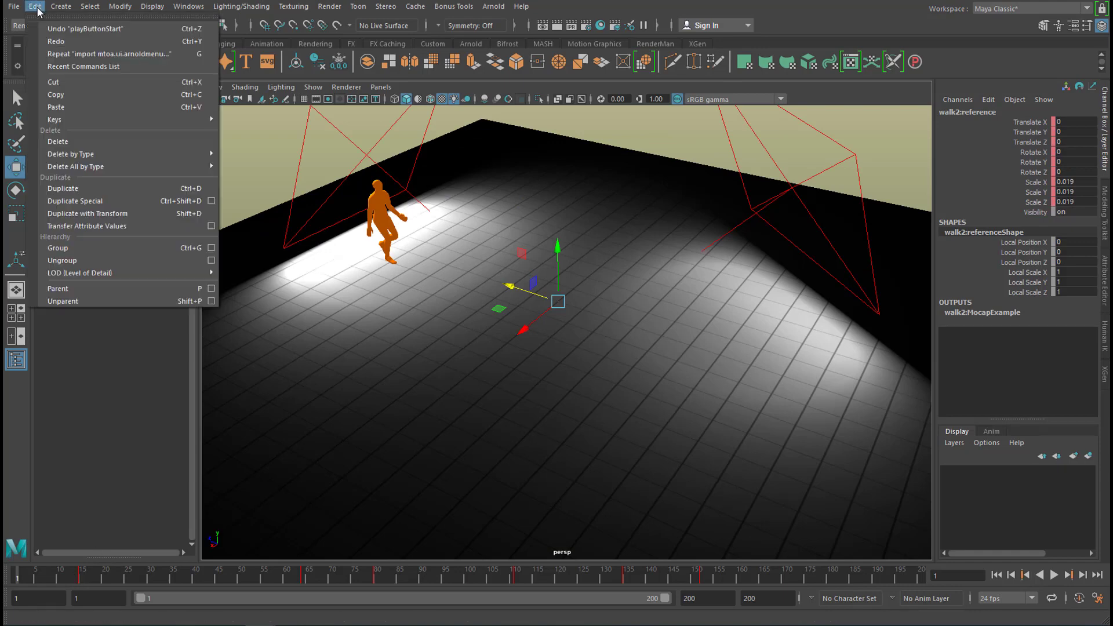
pyautogui.moveTo(81, 154)
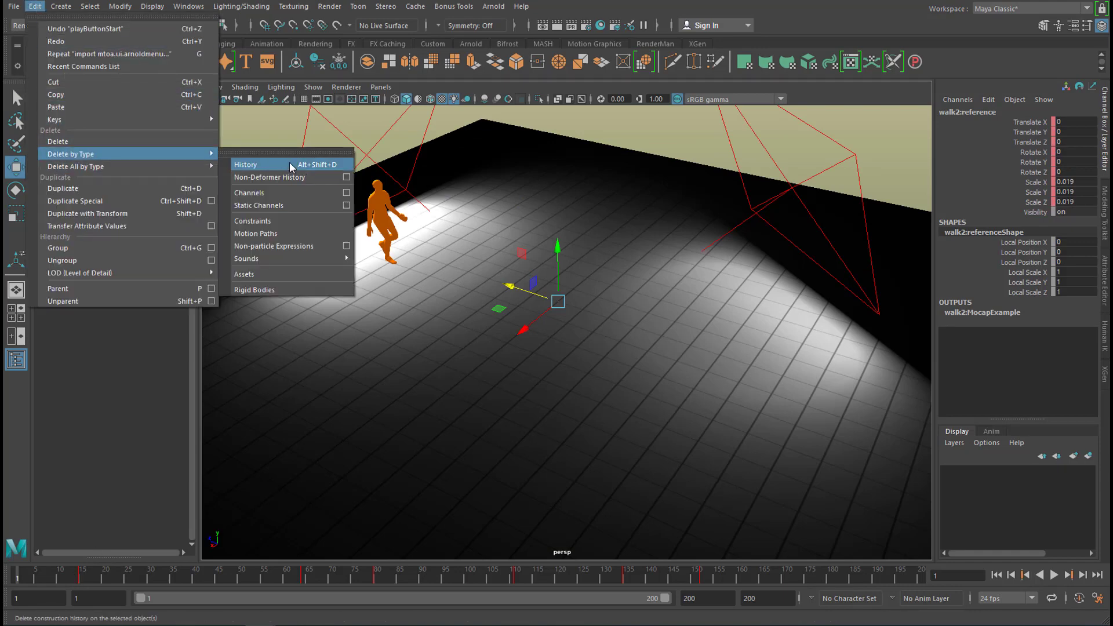
pyautogui.click(290, 204)
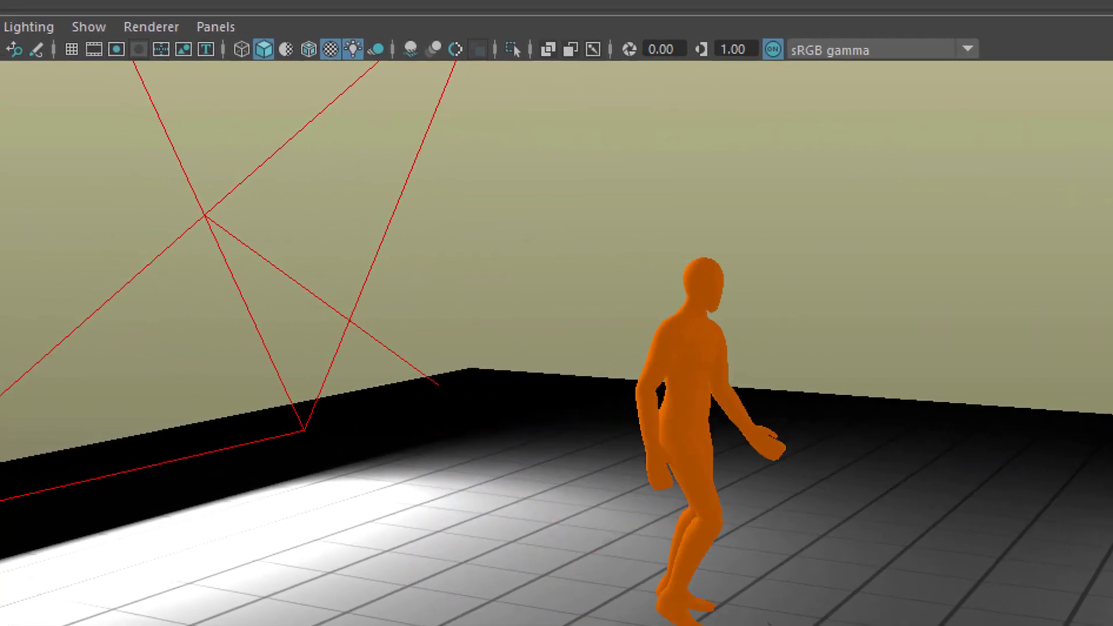
# Select the walk2 skin mesh together with walk2:reference and delete them.
pyautogui.click(748, 372)
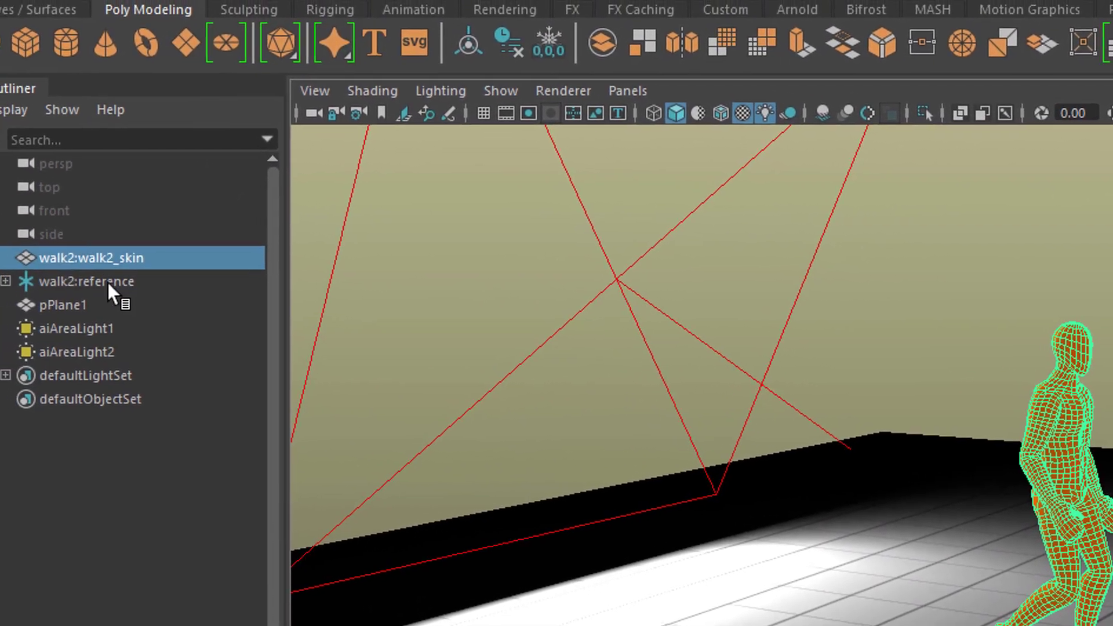
pyautogui.keyDown('shift'); pyautogui.click(31, 270); pyautogui.keyUp('shift')
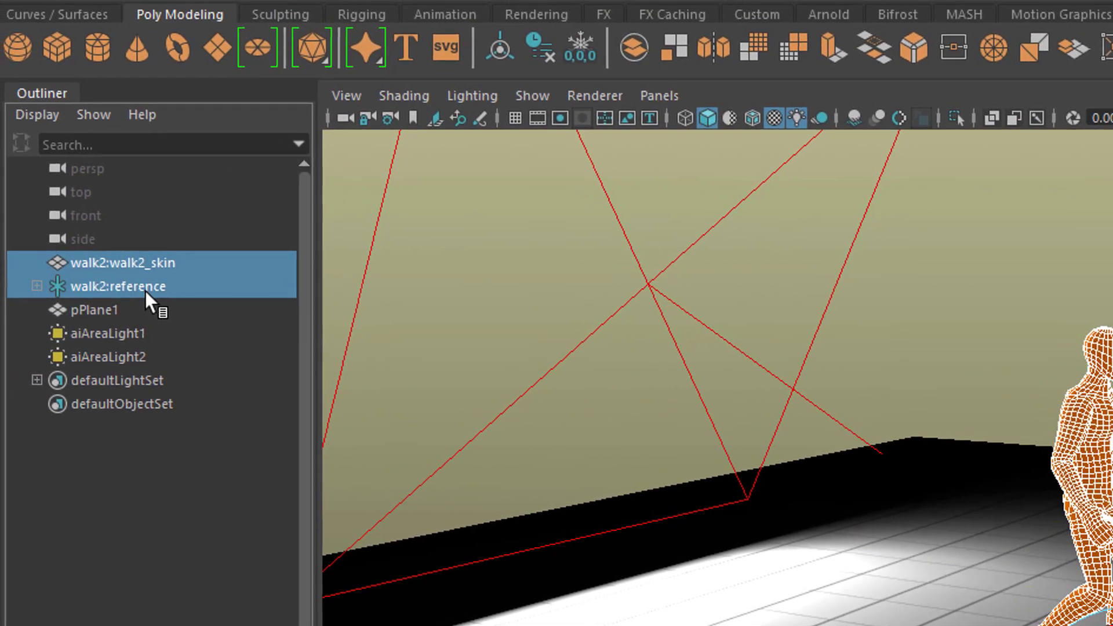
pyautogui.press('Delete')
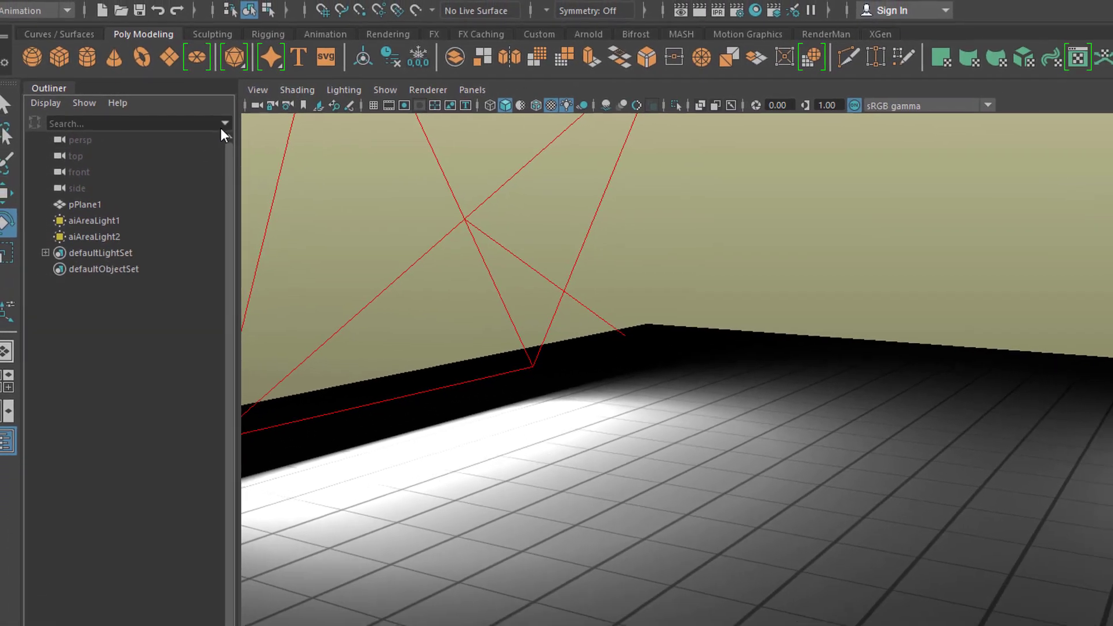
# Import walk1.ma from the Content Browser's Examples > Animation > Motion Capture folder.
pyautogui.click(188, 6)
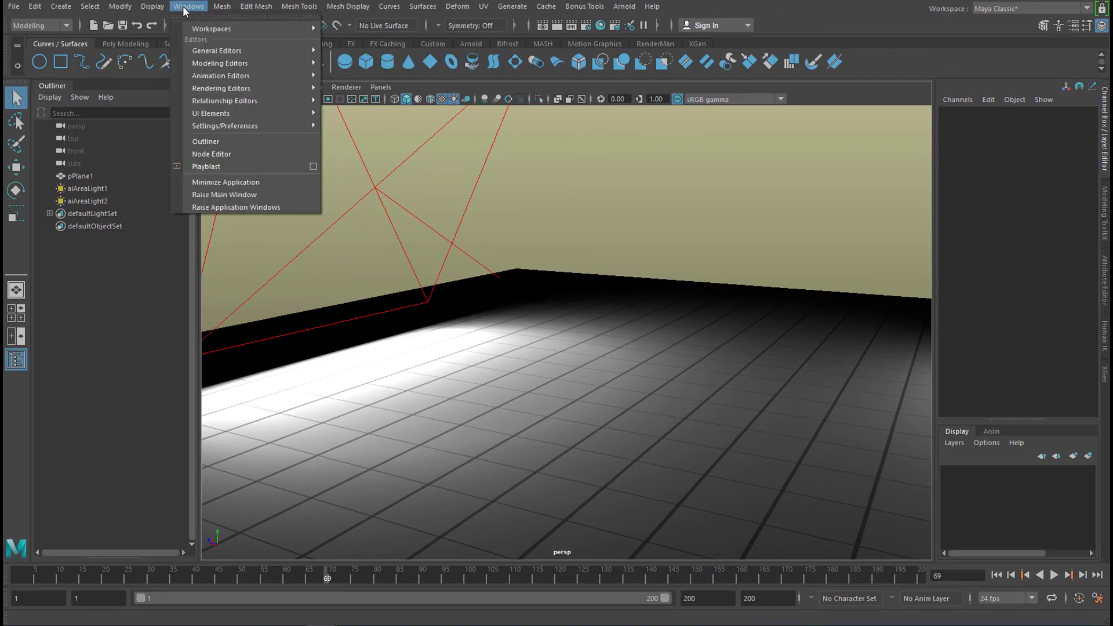
pyautogui.moveTo(219, 50)
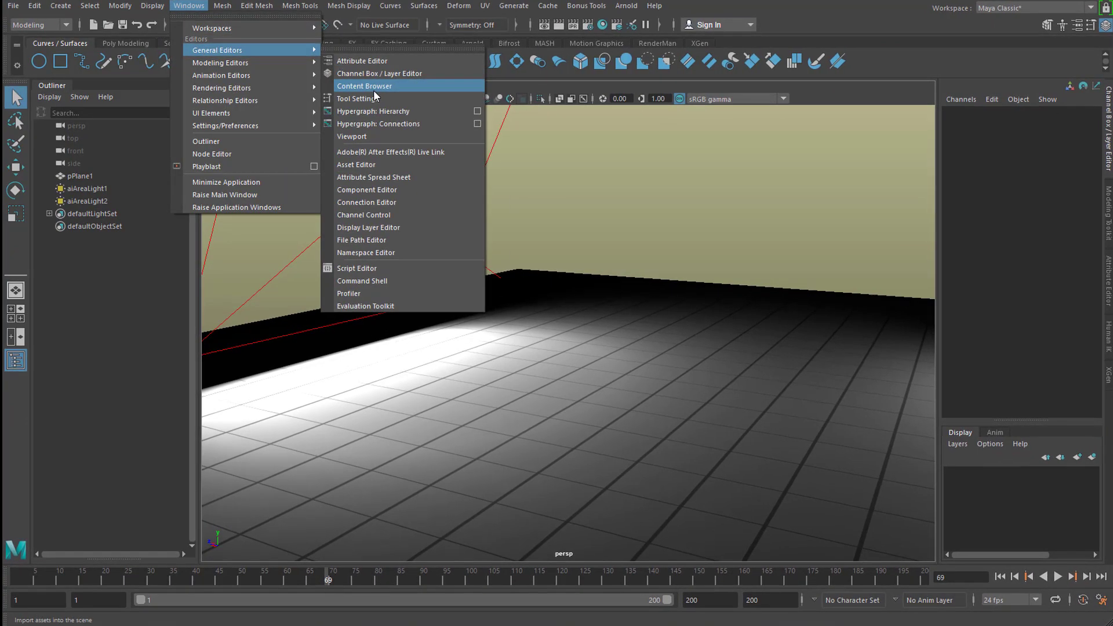
pyautogui.click(379, 86)
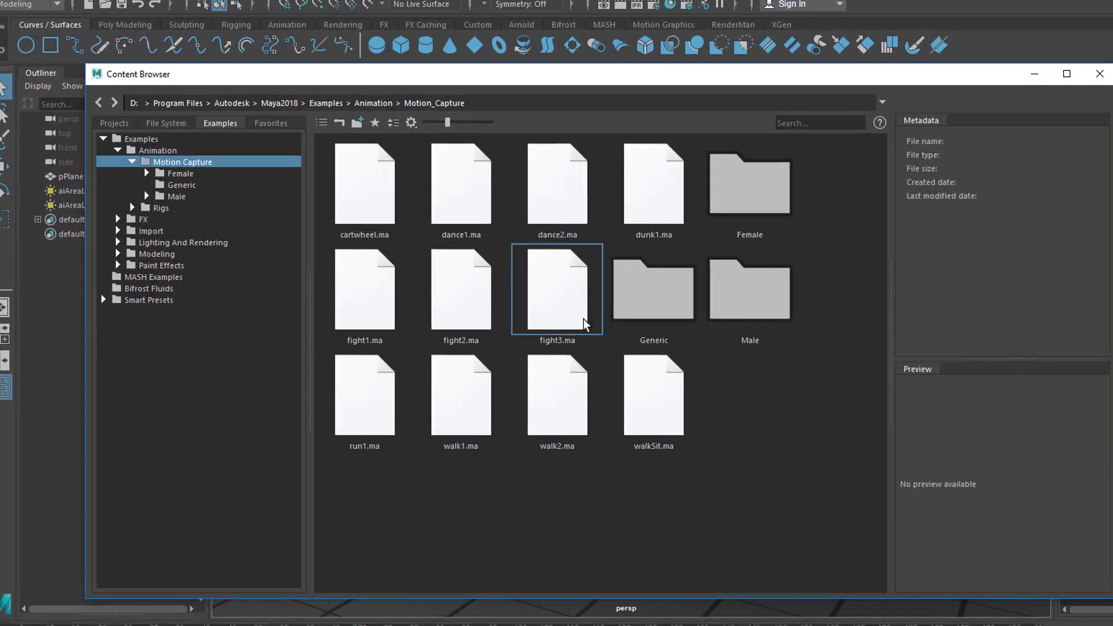
pyautogui.doubleClick(164, 149)
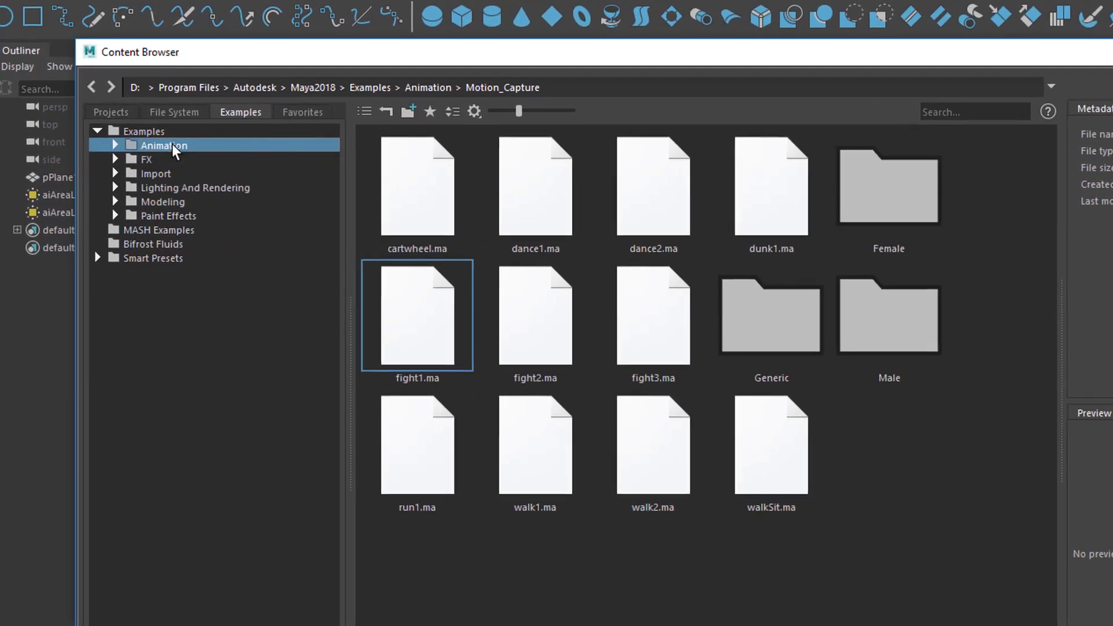
pyautogui.doubleClick(172, 145)
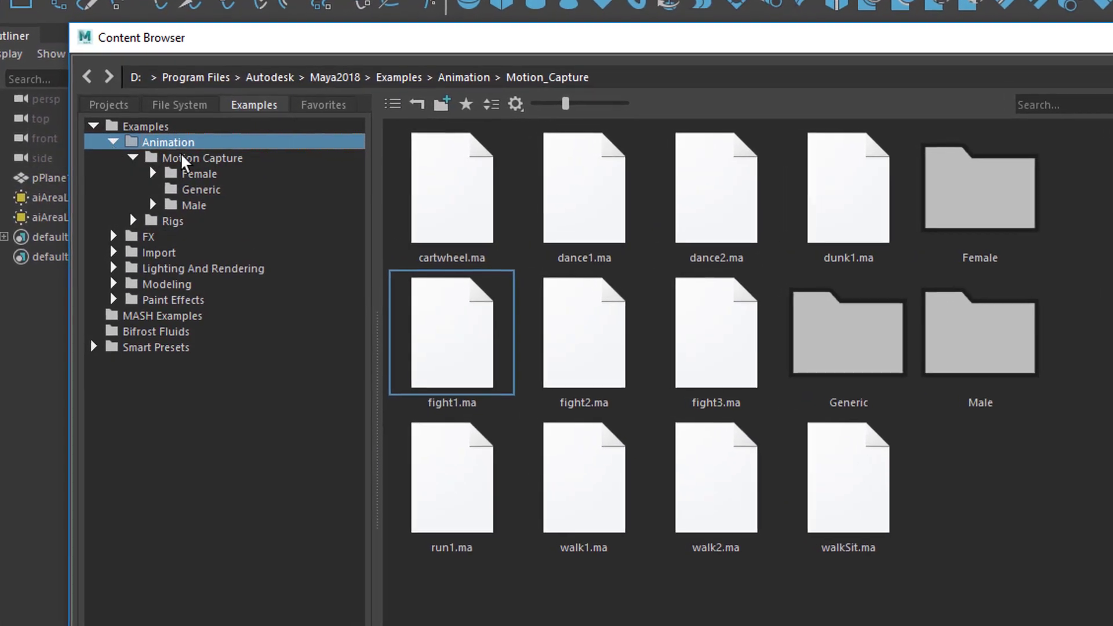
pyautogui.doubleClick(200, 173)
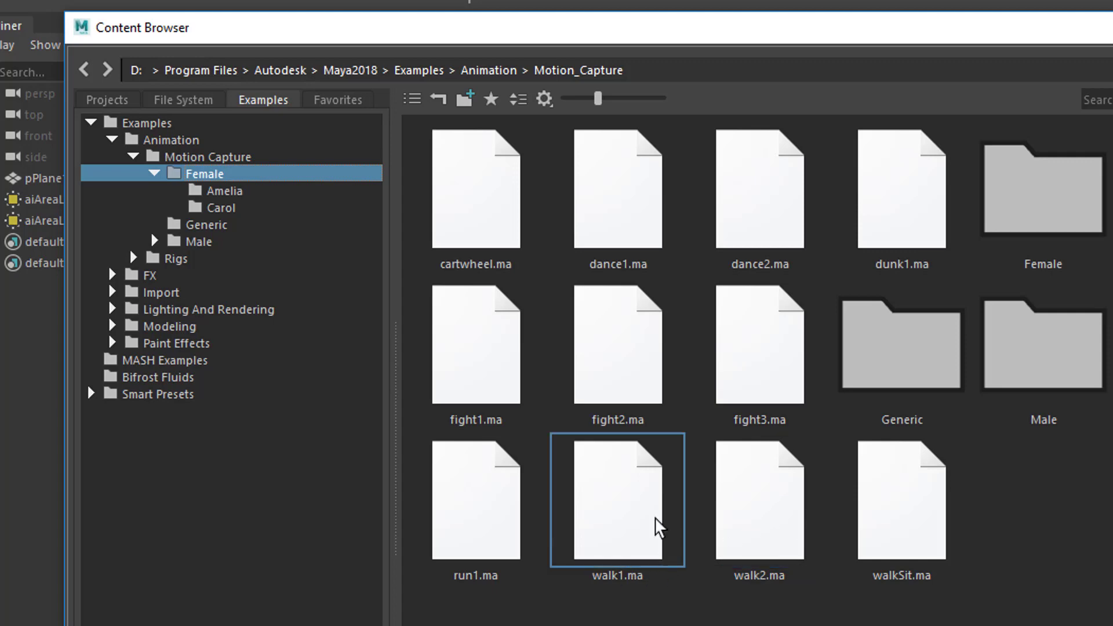
pyautogui.doubleClick(623, 521)
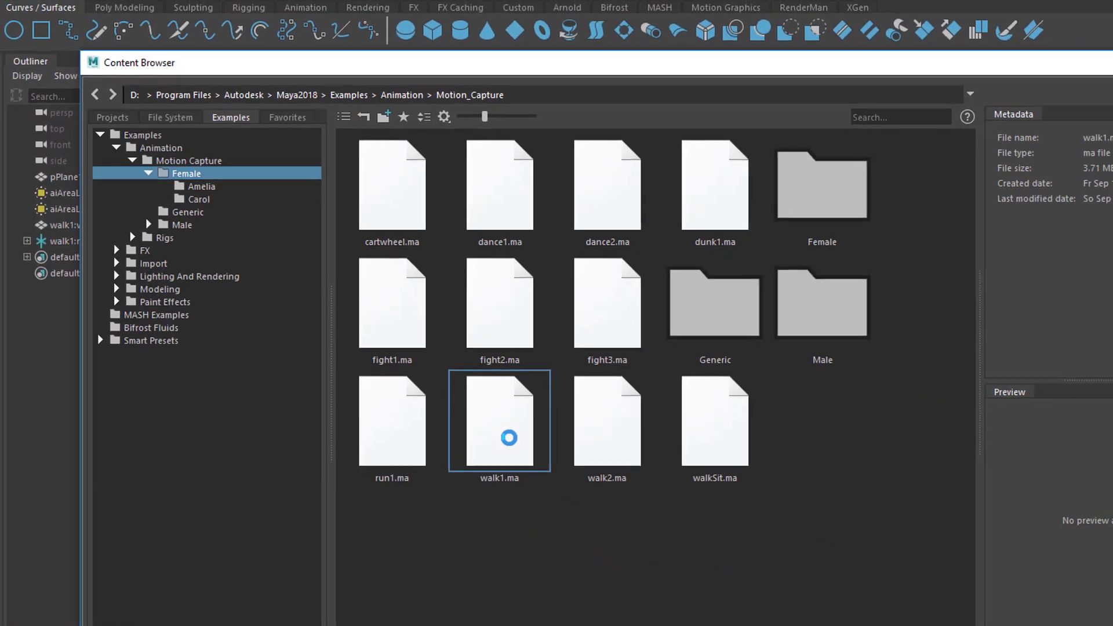
pyautogui.click(1081, 74)
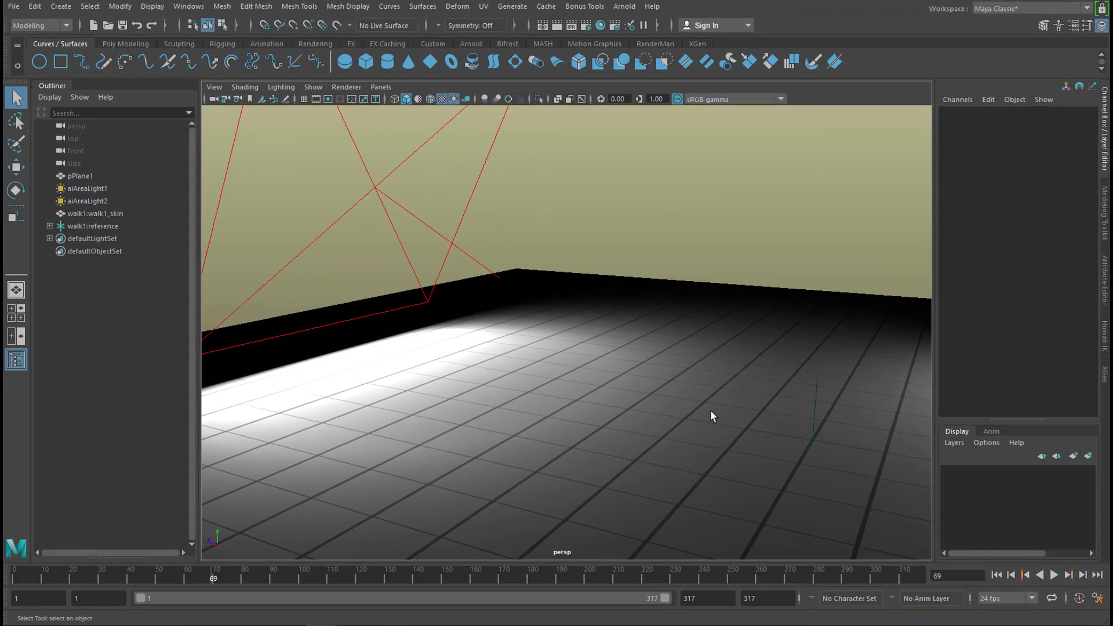
# Scale walk1:reference uniformly to 0.022 and frame the view to check it on the floor.
pyautogui.scroll(-15, 711, 409)
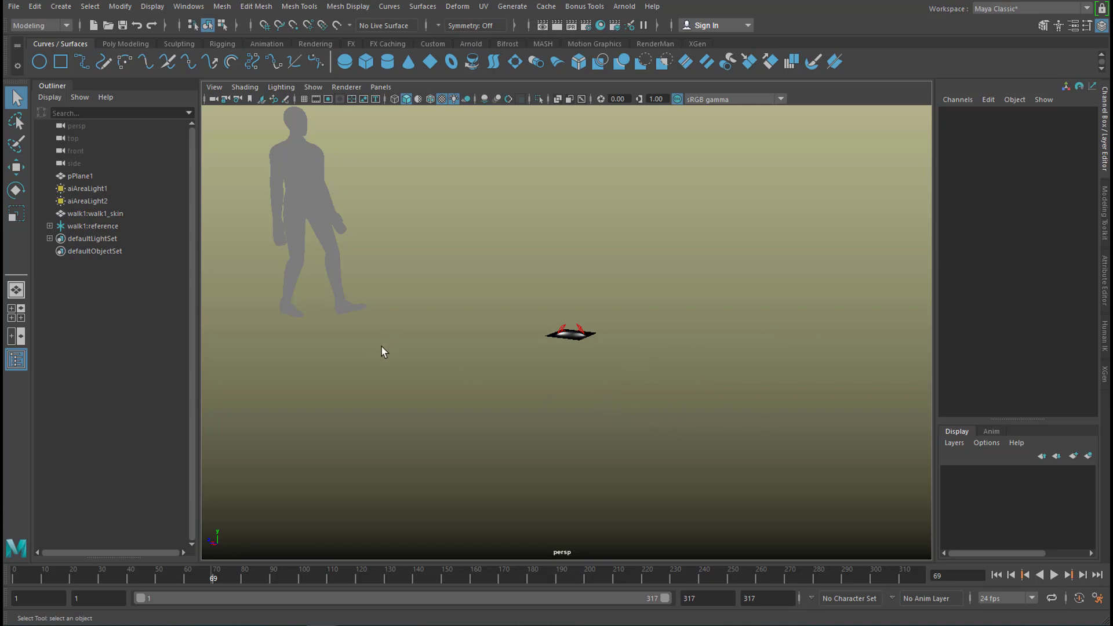
pyautogui.click(102, 226)
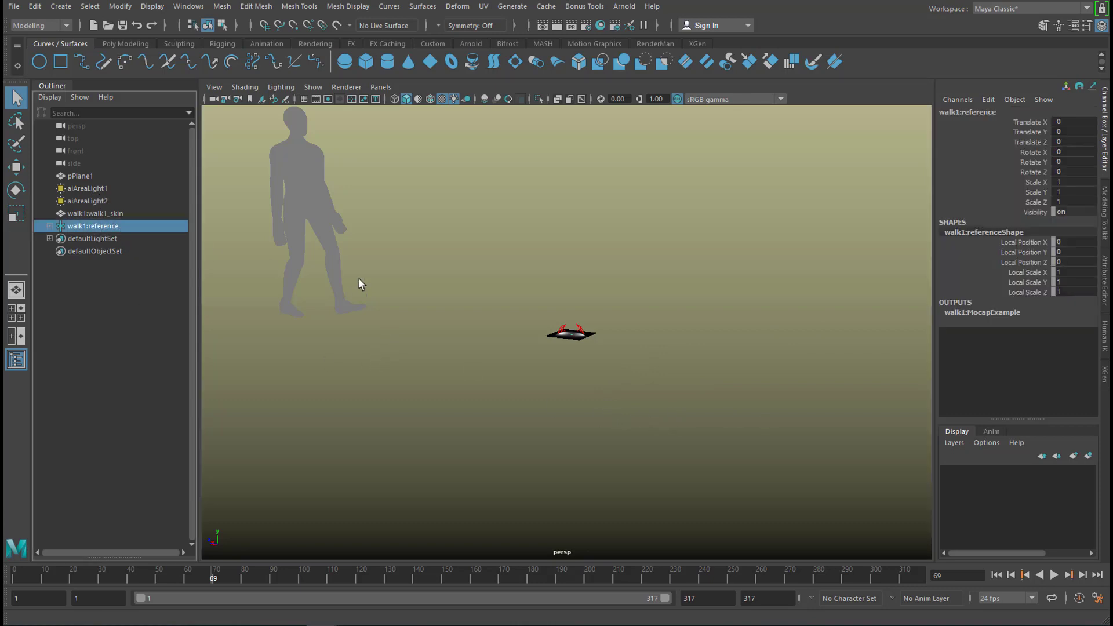
pyautogui.press('r')
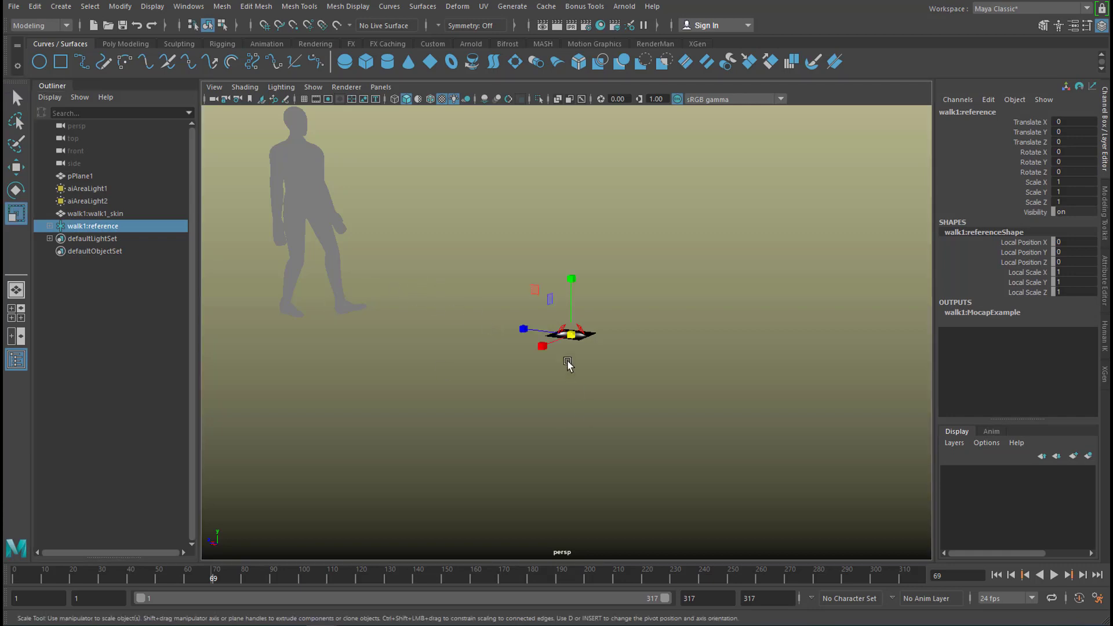
pyautogui.moveTo(573, 339); pyautogui.dragTo(215, 400)
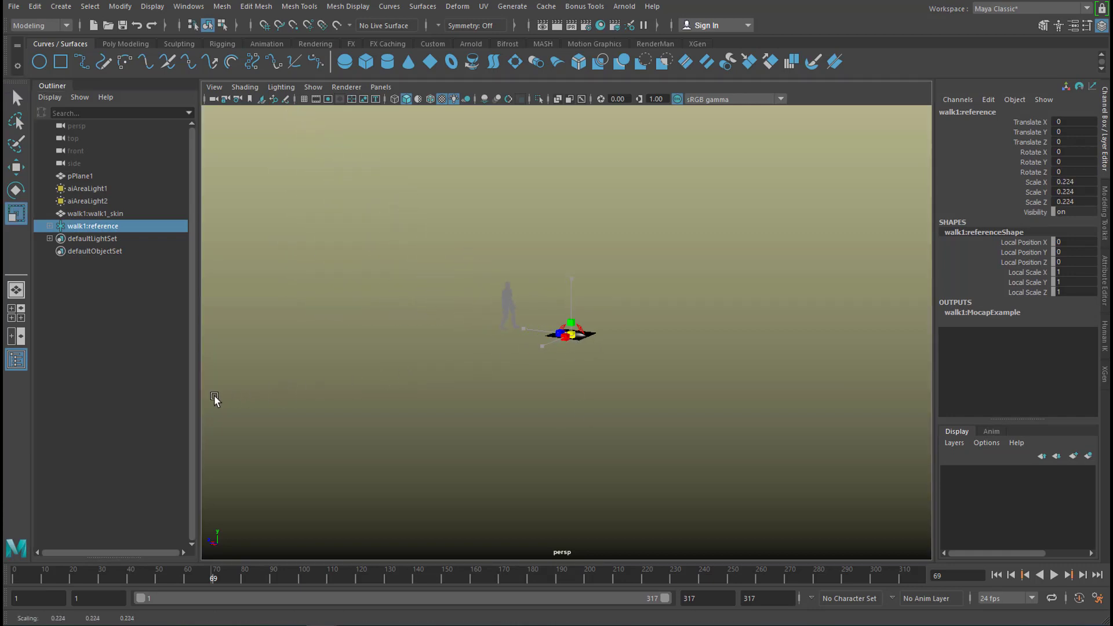
pyautogui.press('f')
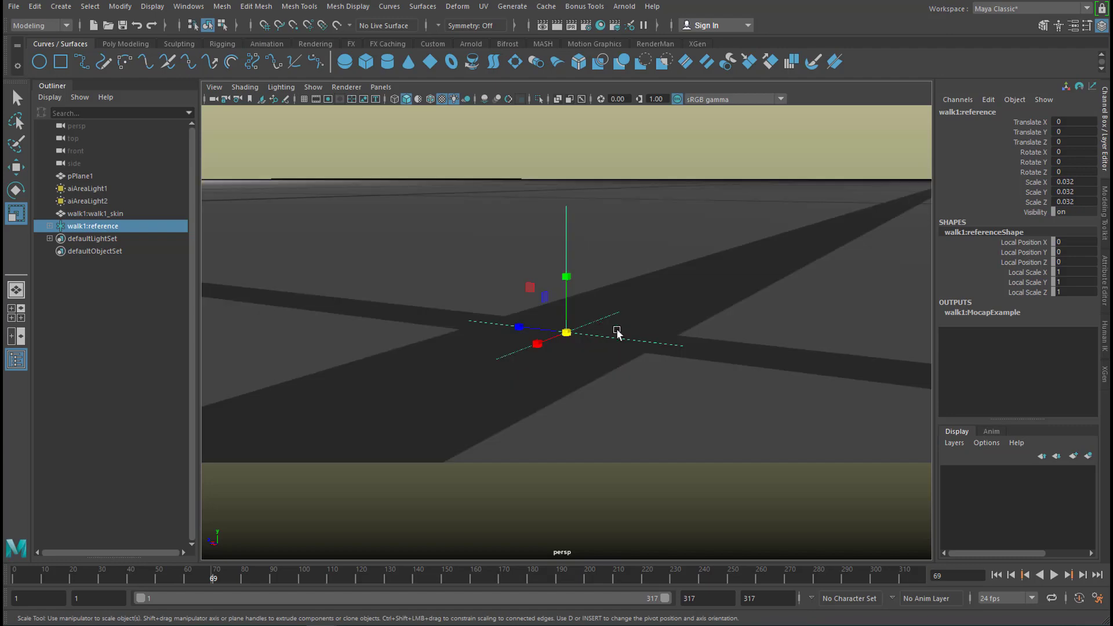
pyautogui.keyDown('alt'); pyautogui.moveTo(716, 385); pyautogui.dragTo(485, 415, button='right'); pyautogui.keyUp('alt')
pyautogui.keyDown('alt'); pyautogui.moveTo(519, 391); pyautogui.dragTo(833, 301); pyautogui.keyUp('alt')
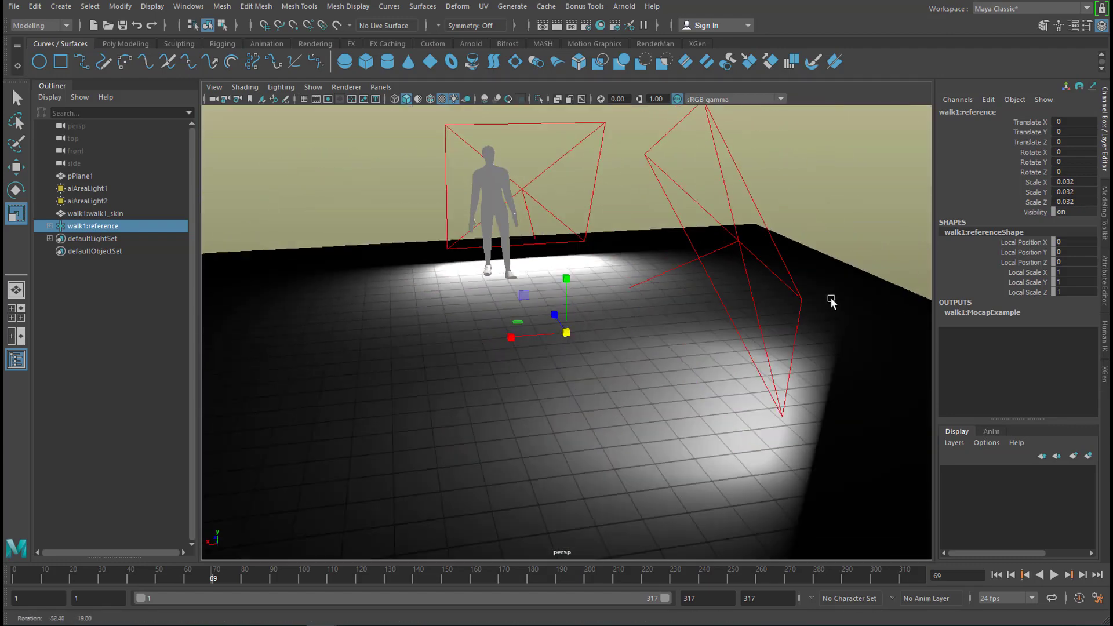
pyautogui.keyDown('alt'); pyautogui.moveTo(833, 301); pyautogui.dragTo(722, 297, button='right'); pyautogui.keyUp('alt')
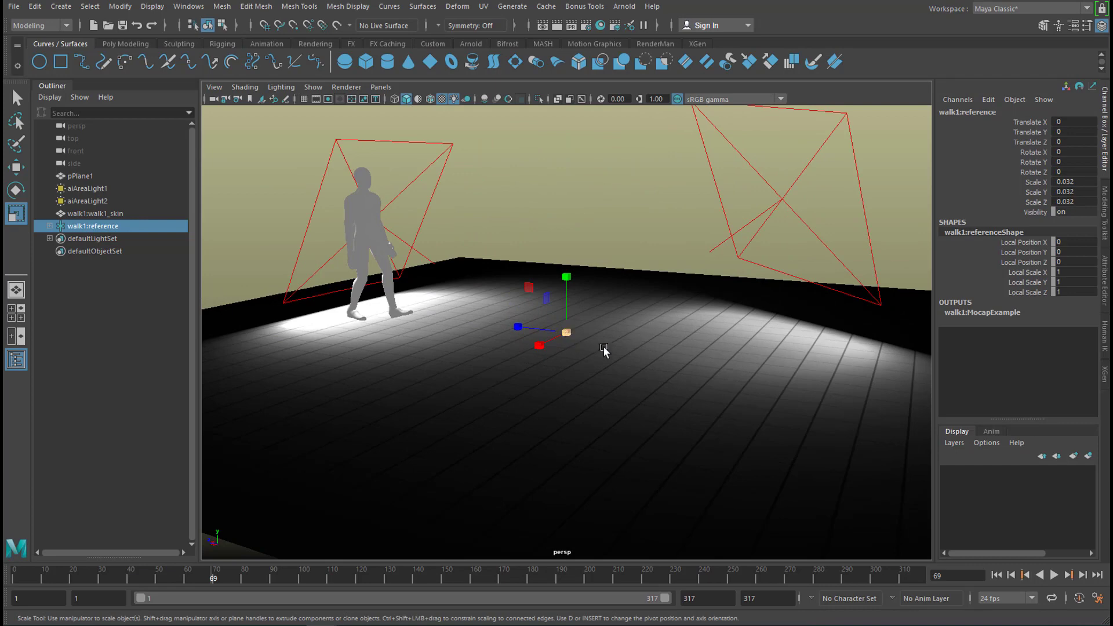
pyautogui.keyDown('alt'); pyautogui.moveTo(604, 350); pyautogui.dragTo(554, 344); pyautogui.keyUp('alt')
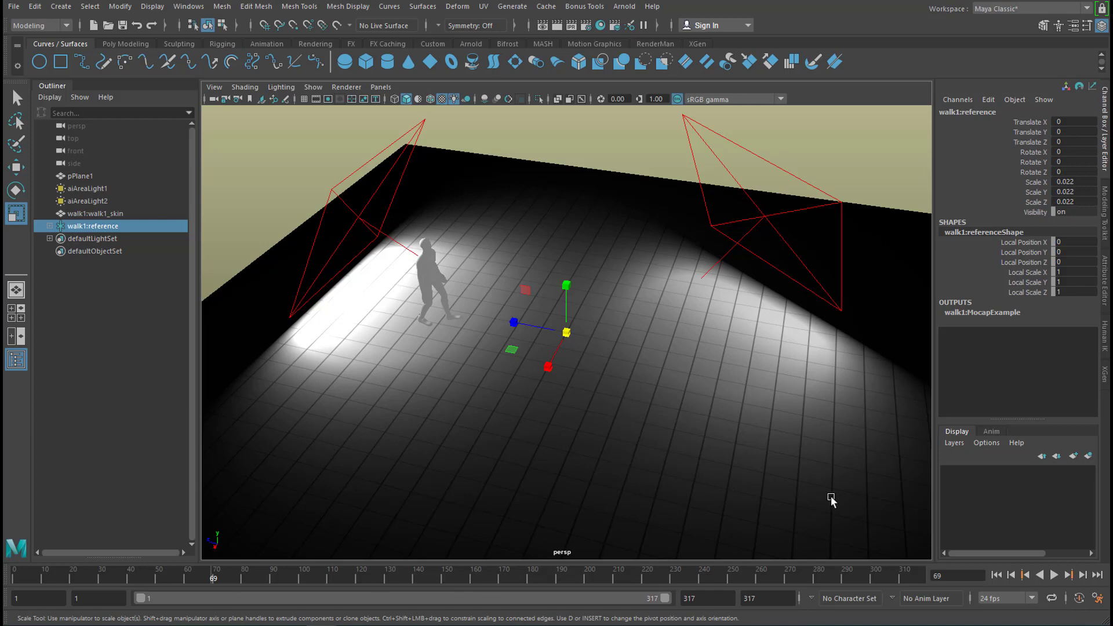
# Play the walk, pausing at frame 148, then resume and stop at frame 297.
pyautogui.click(1056, 580)
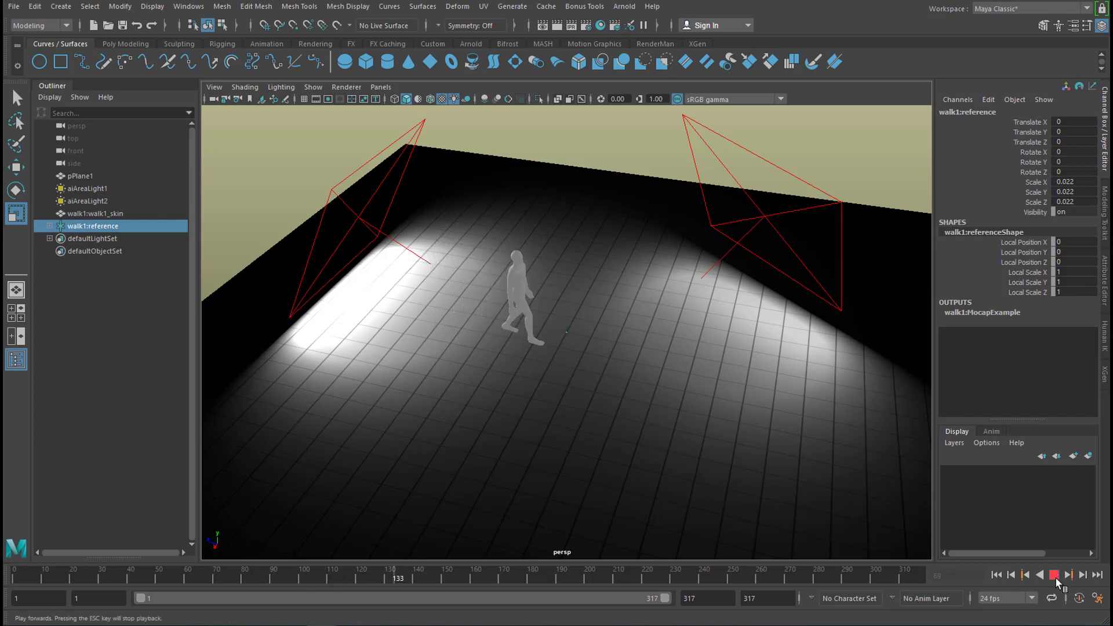
pyautogui.click(1055, 579)
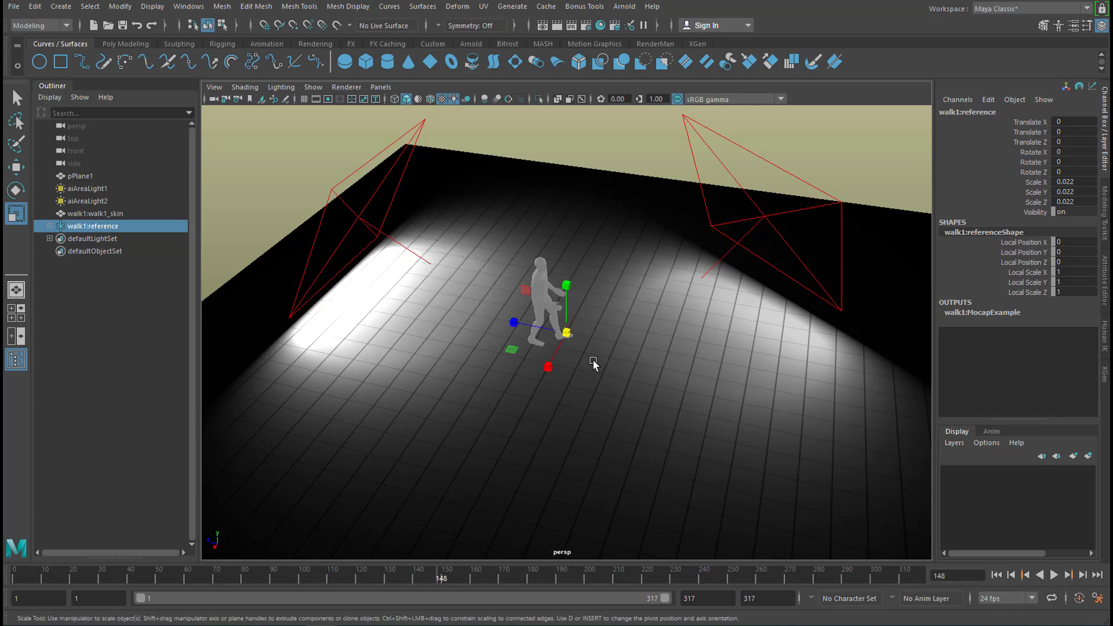
pyautogui.click(1054, 577)
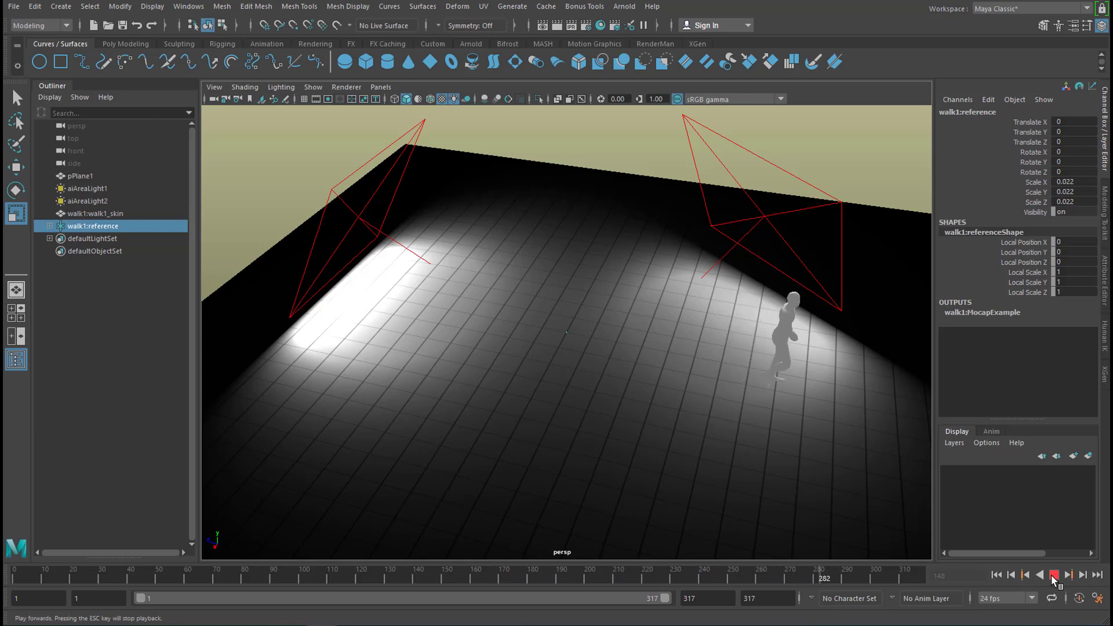
pyautogui.click(1054, 577)
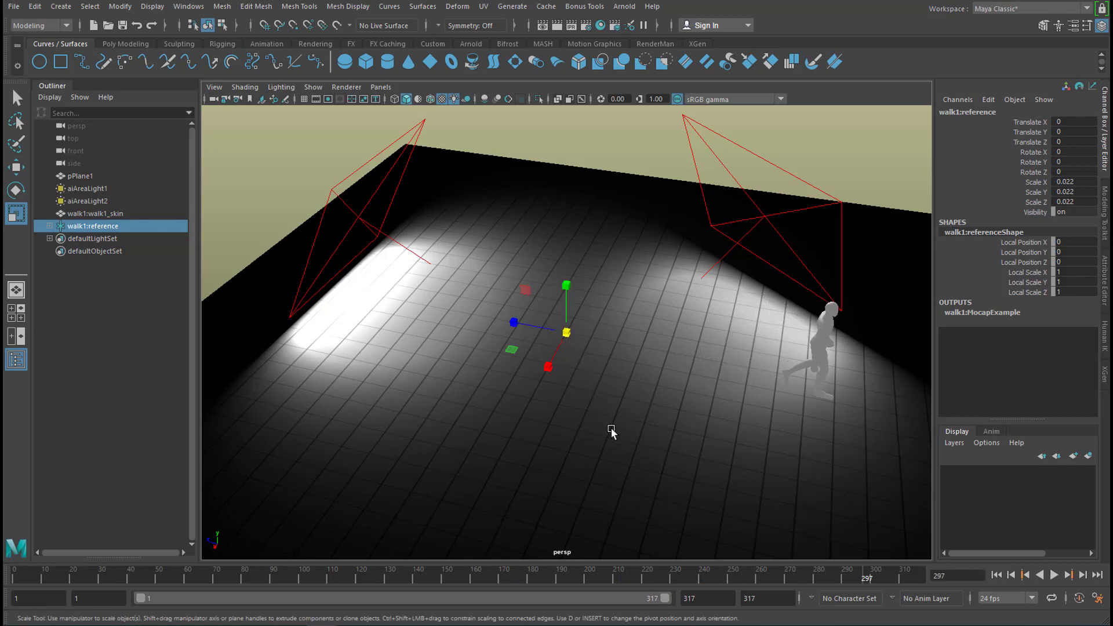
# At frame 1, move walk1:reference to Translate X -7.179 and rotate it to Rotate Y -23.334.
pyautogui.press('w')
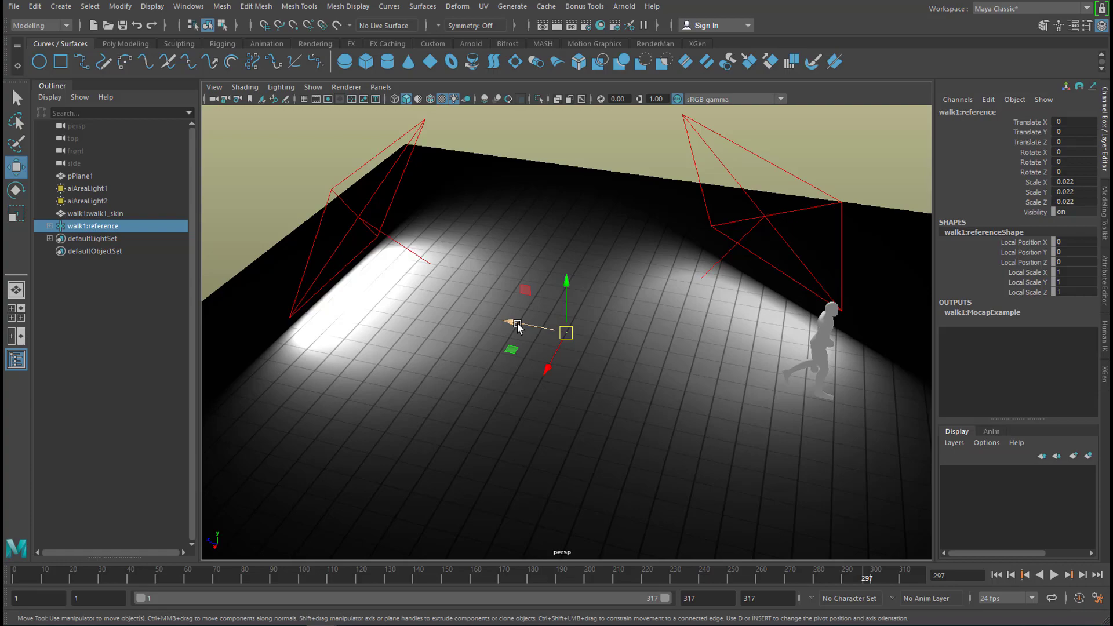
pyautogui.click(996, 575)
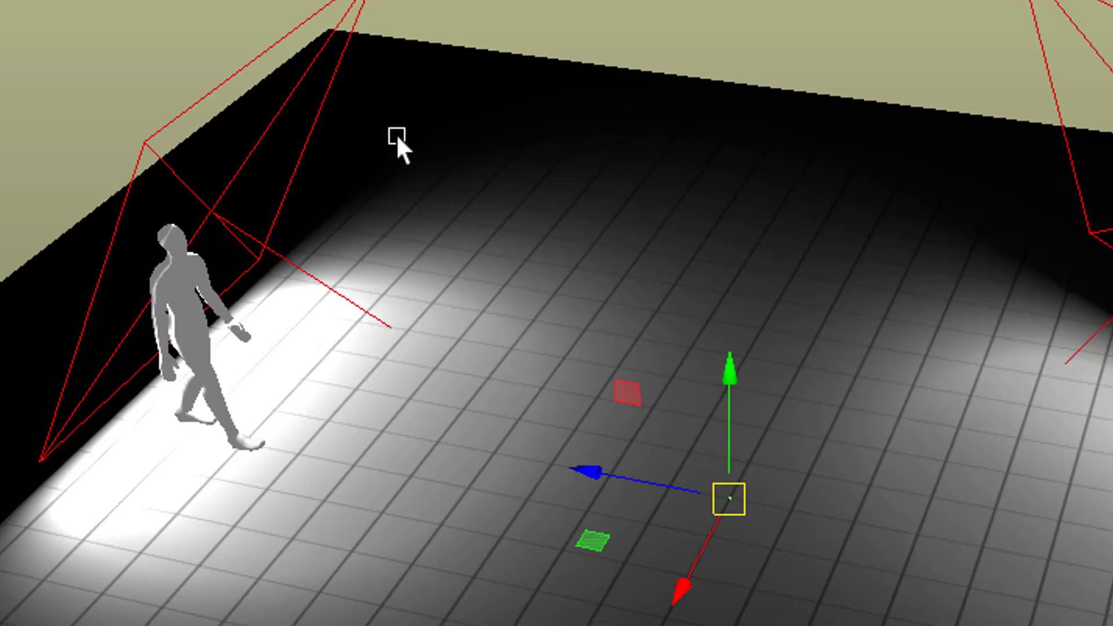
pyautogui.moveTo(684, 587); pyautogui.dragTo(764, 328)
pyautogui.press('s')
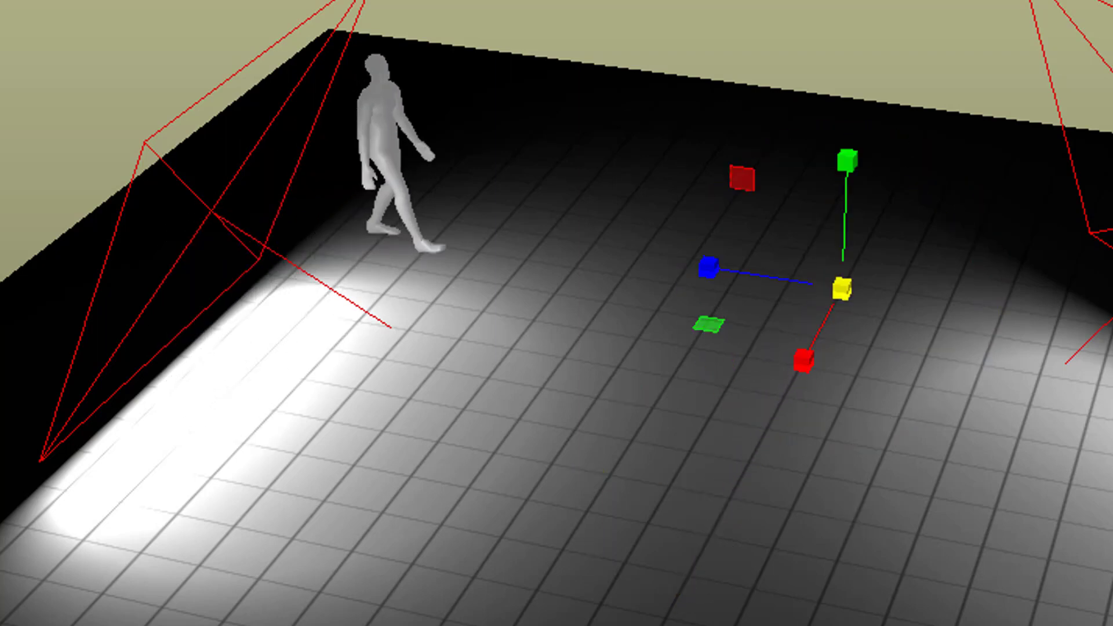
pyautogui.press('r')
pyautogui.moveTo(854, 354); pyautogui.dragTo(381, 542)
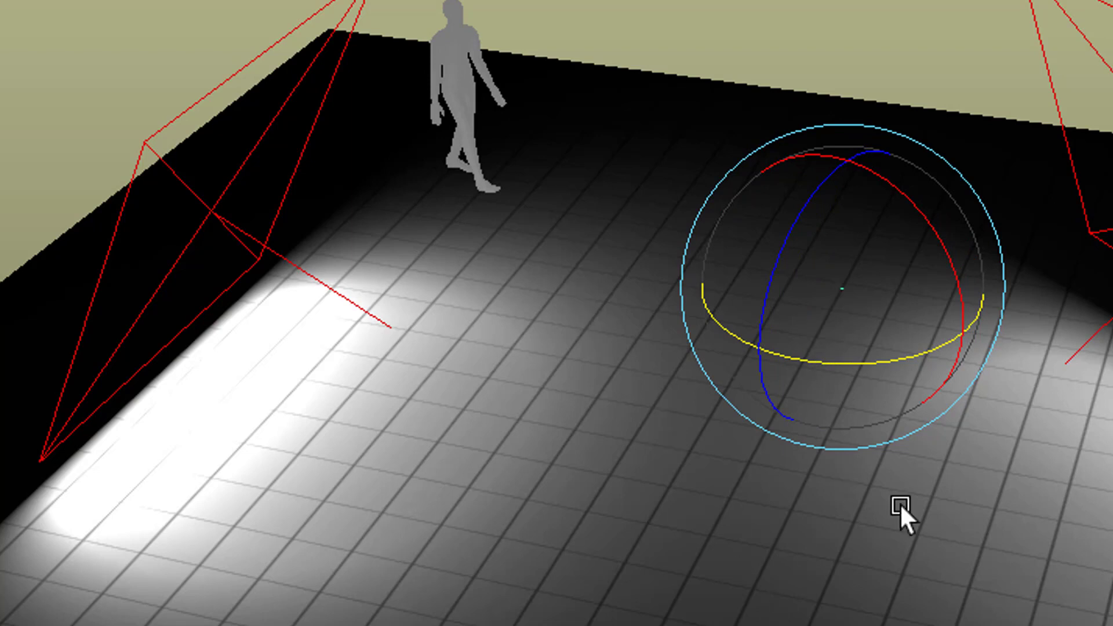
pyautogui.moveTo(873, 357); pyautogui.dragTo(864, 361)
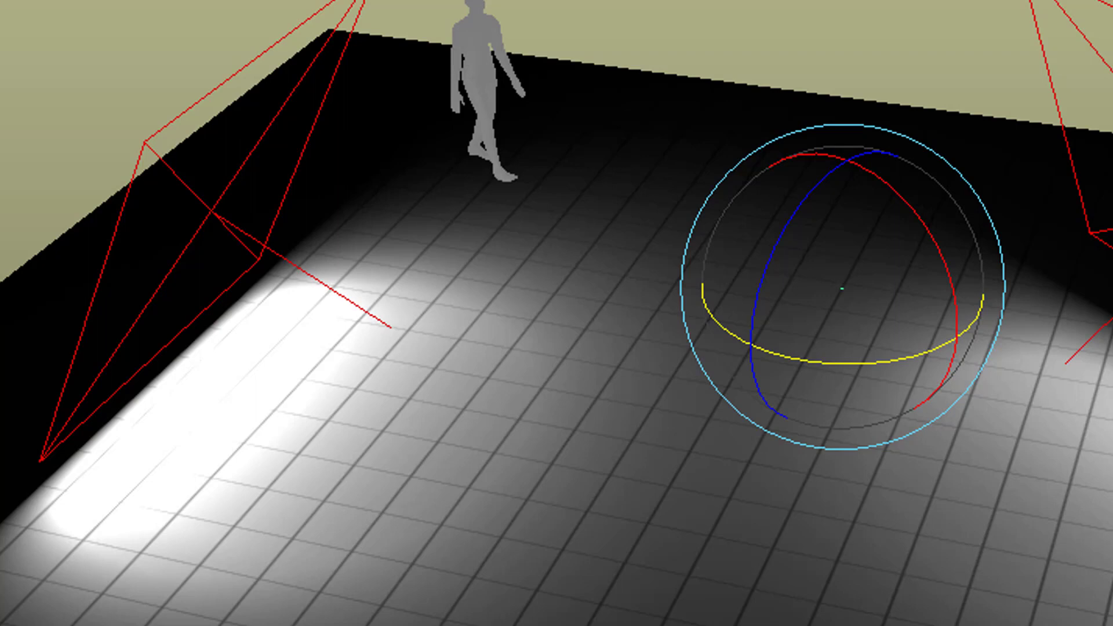
# Play the redirected walk, stop at frame 311, and return to frame 1.
pyautogui.hotkey('alt', 'v')
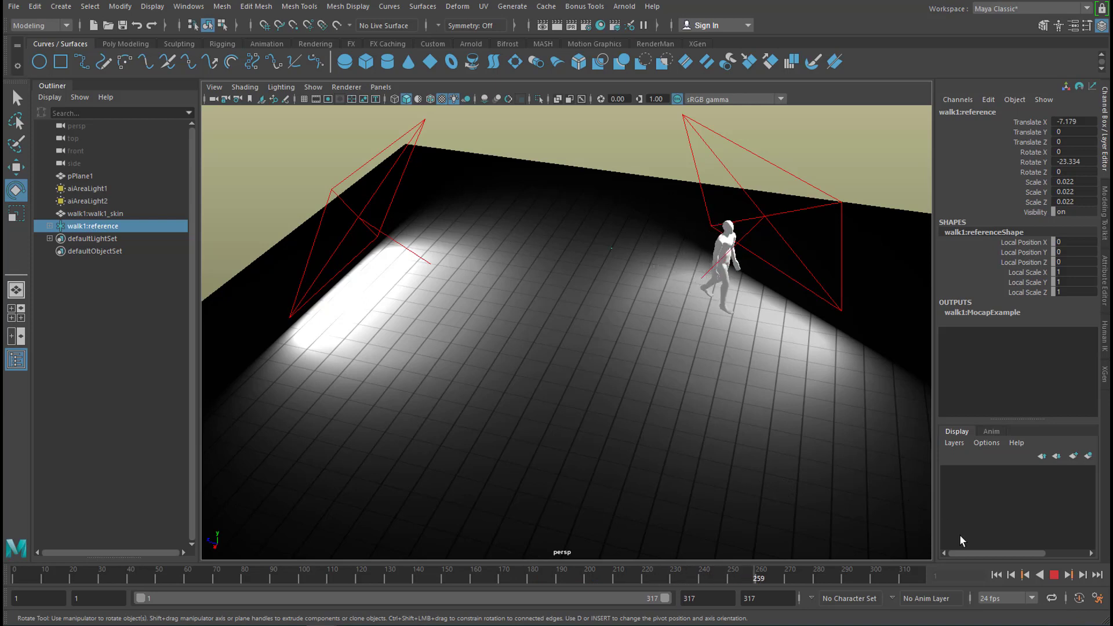
pyautogui.click(1055, 575)
pyautogui.click(997, 576)
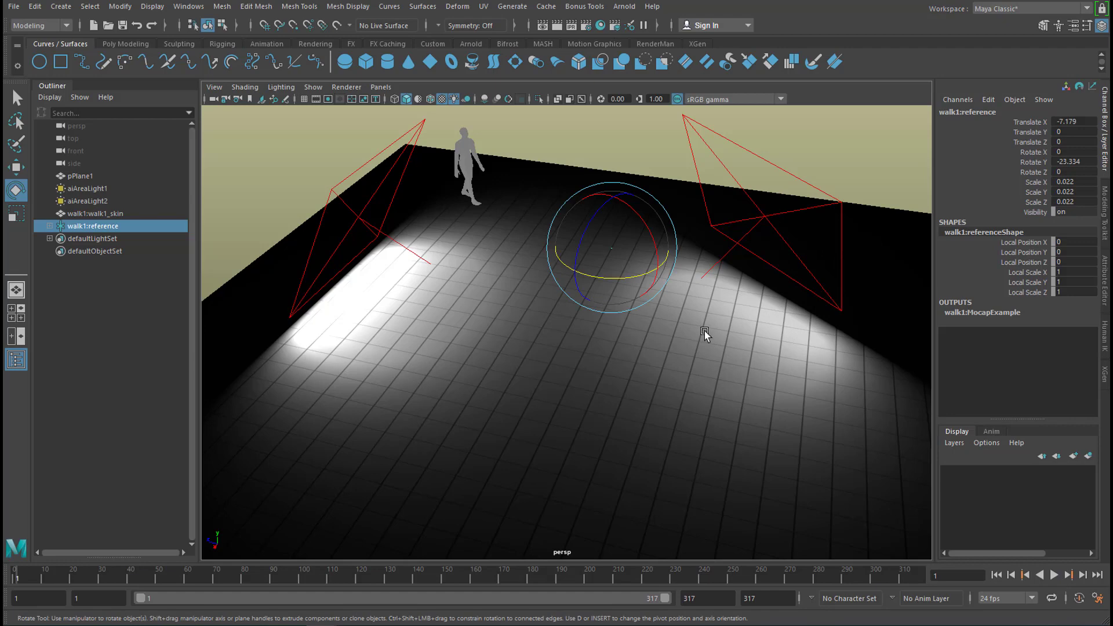
# Undo the move and turn so walk1:reference's Translate X and Rotate Y read 0.
pyautogui.hotkey('ctrl', 'z')
pyautogui.hotkey('ctrl', 'z')
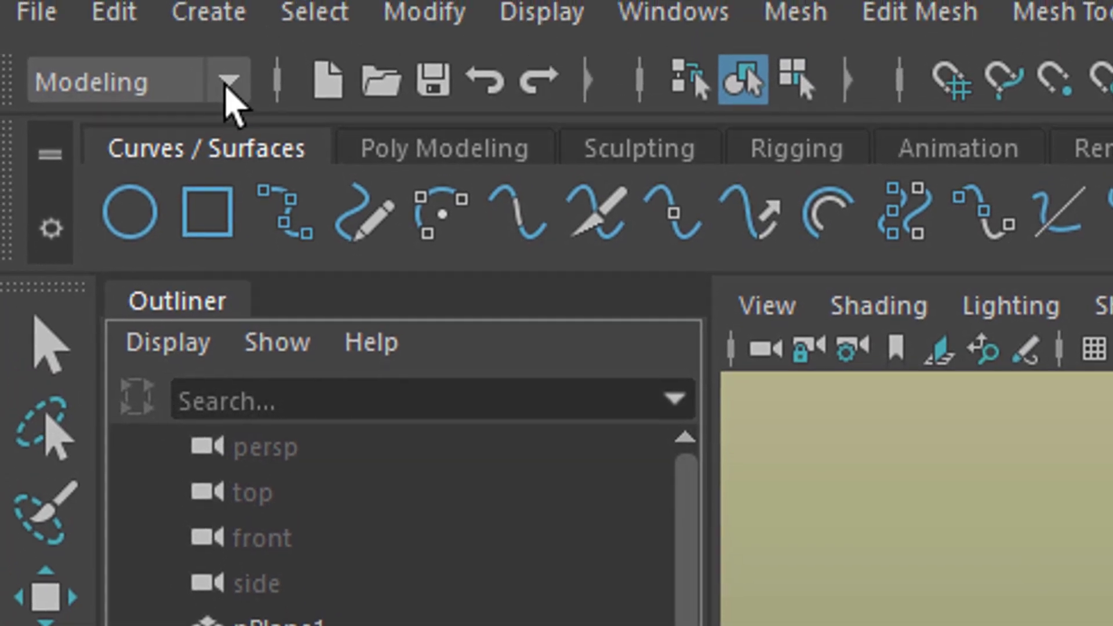
# Switch the menu set from Modeling to Animation and display the Key menu's Redirect command.
pyautogui.click(227, 84)
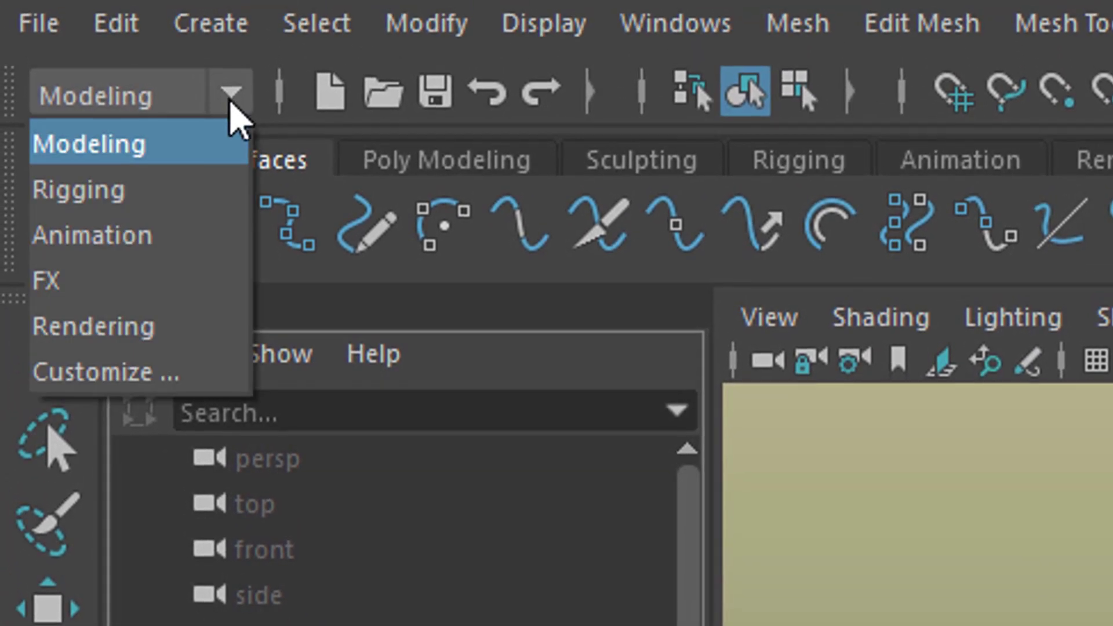
pyautogui.click(150, 233)
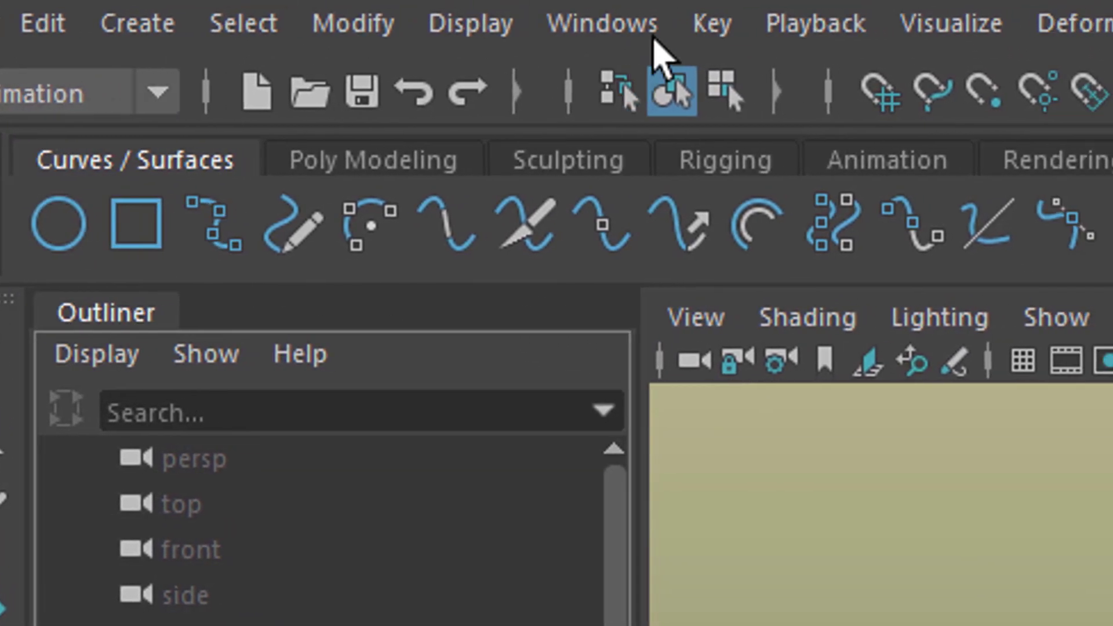
pyautogui.click(632, 25)
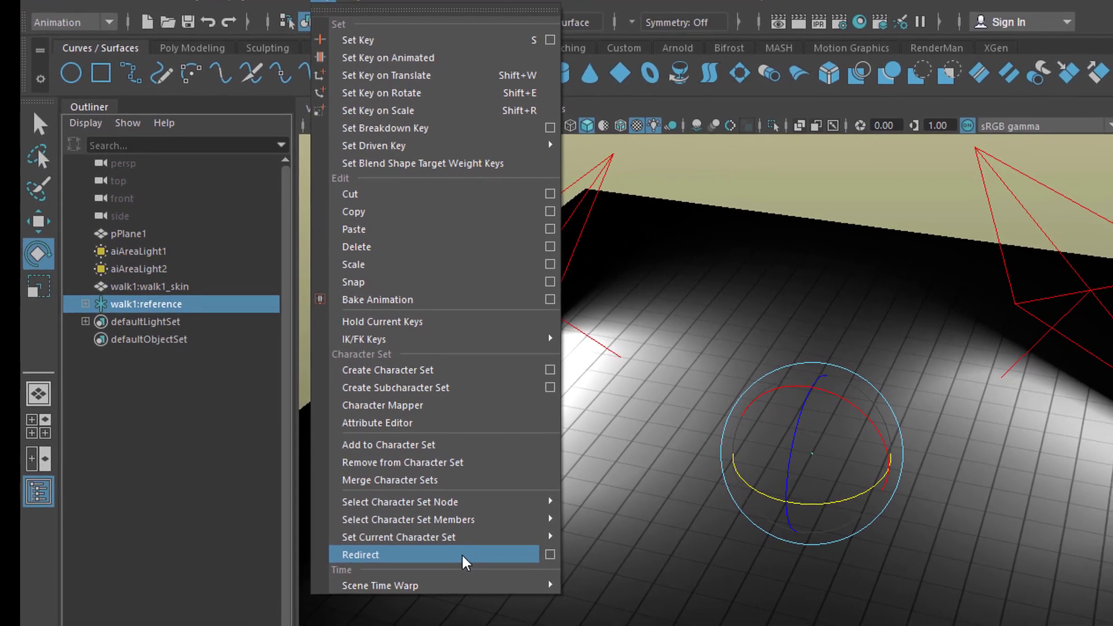
# Dolly and tumble the camera close to the walker's feet, stopping playback at frame 69.
pyautogui.click(131, 283)
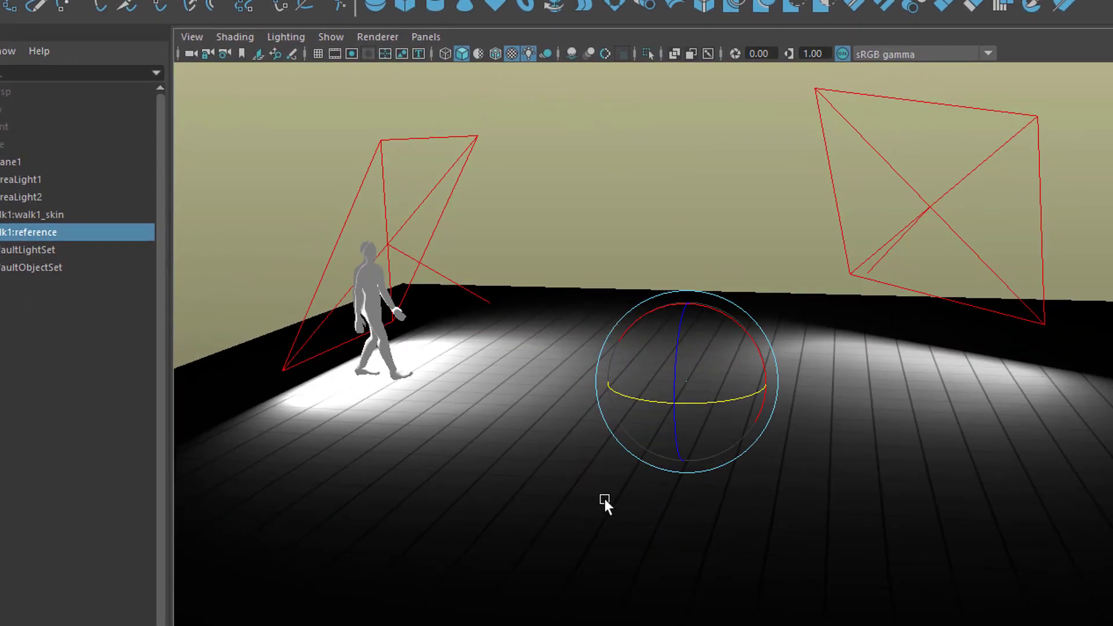
pyautogui.keyDown('alt'); pyautogui.moveTo(604, 503); pyautogui.dragTo(798, 525); pyautogui.keyUp('alt')
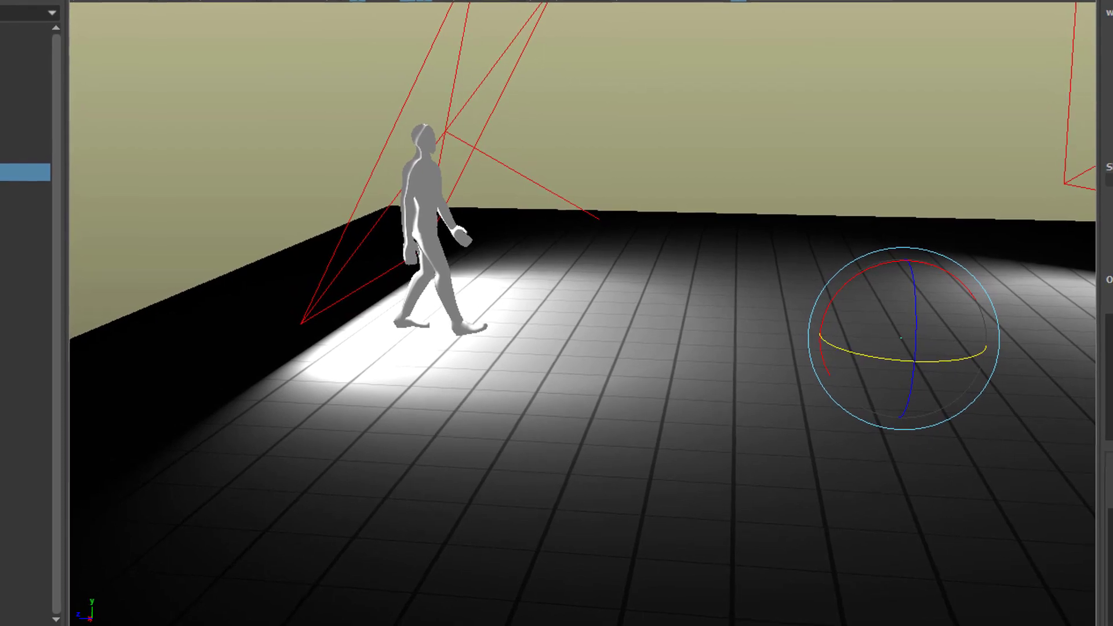
pyautogui.keyDown('alt'); pyautogui.moveTo(431, 487); pyautogui.dragTo(608, 499); pyautogui.keyUp('alt')
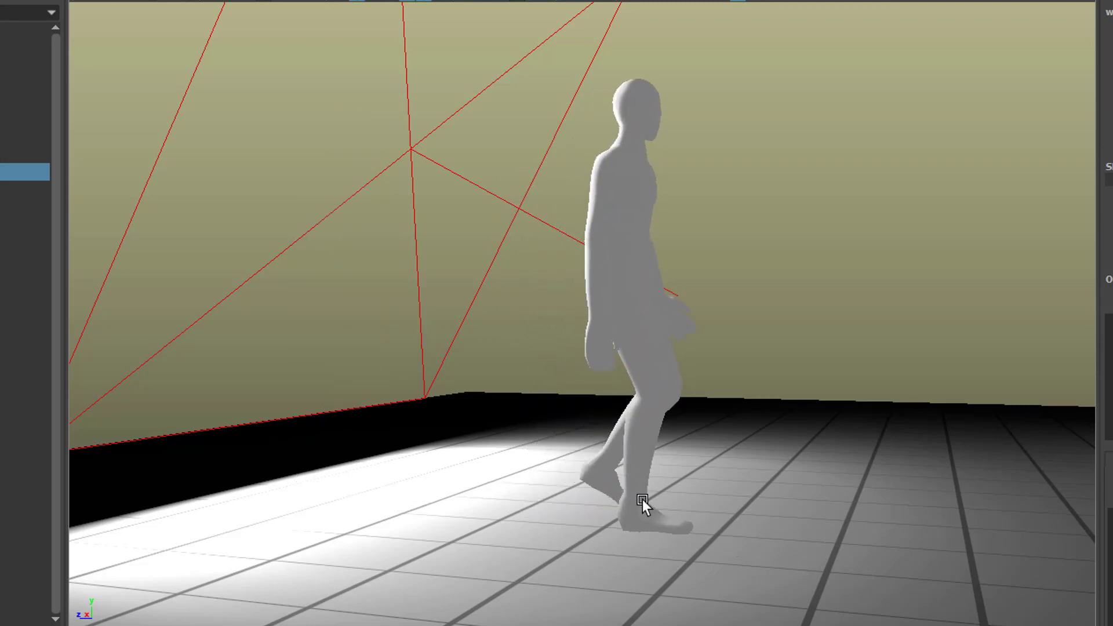
pyautogui.keyDown('alt'); pyautogui.moveTo(650, 523); pyautogui.dragTo(548, 519); pyautogui.keyUp('alt')
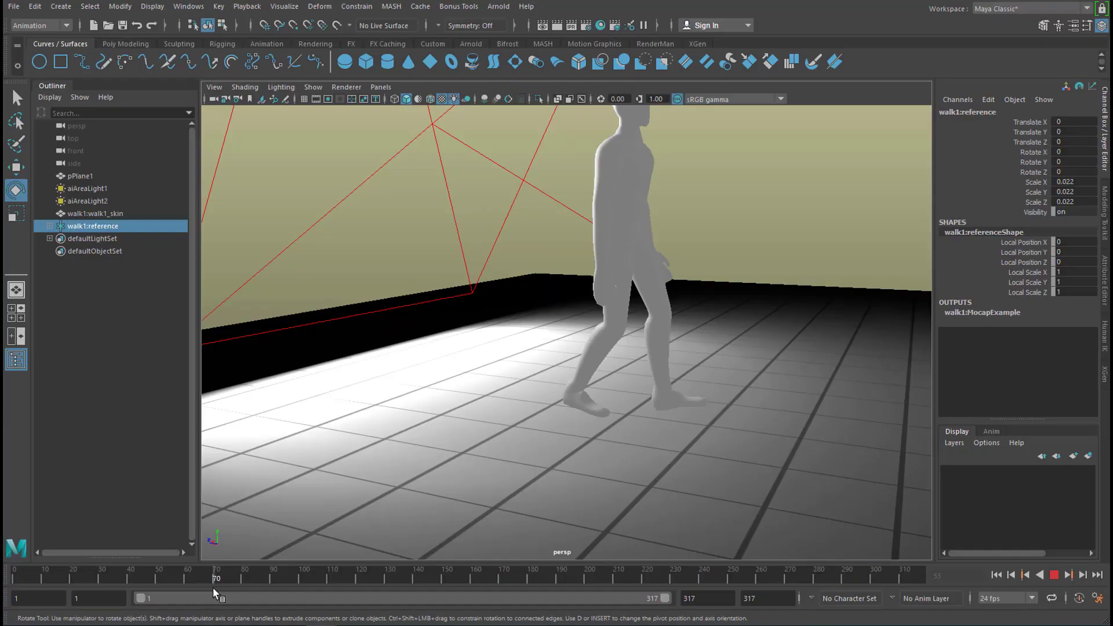
pyautogui.click(214, 578)
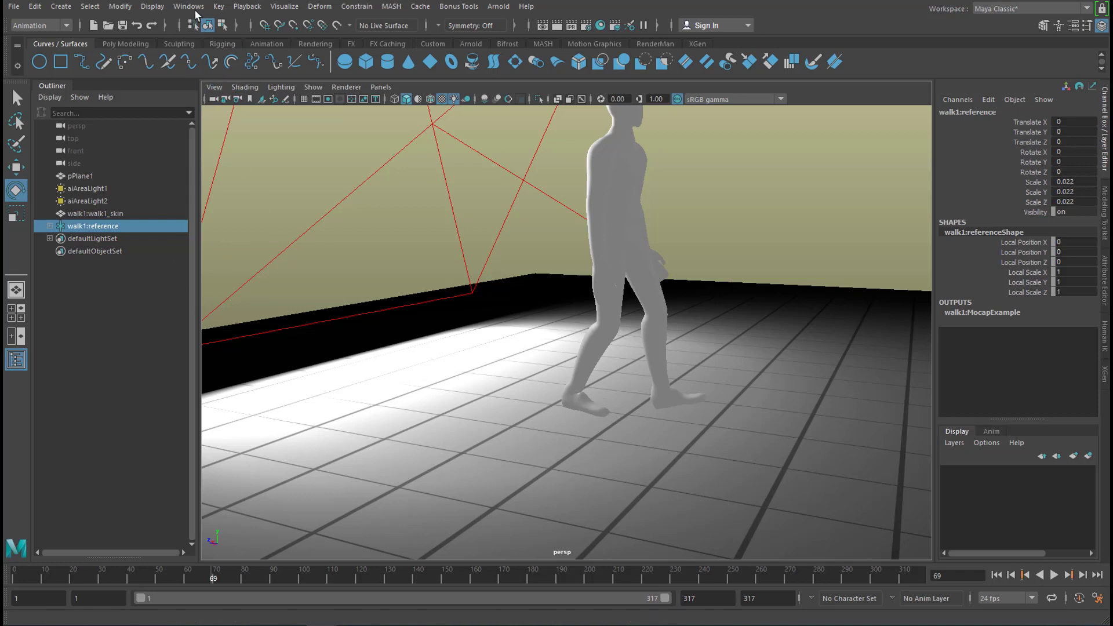
# Create OffsetRotateControl1 using Key > Redirect options set to Rotation only, then close the window.
pyautogui.click(218, 6)
pyautogui.moveTo(308, 394)
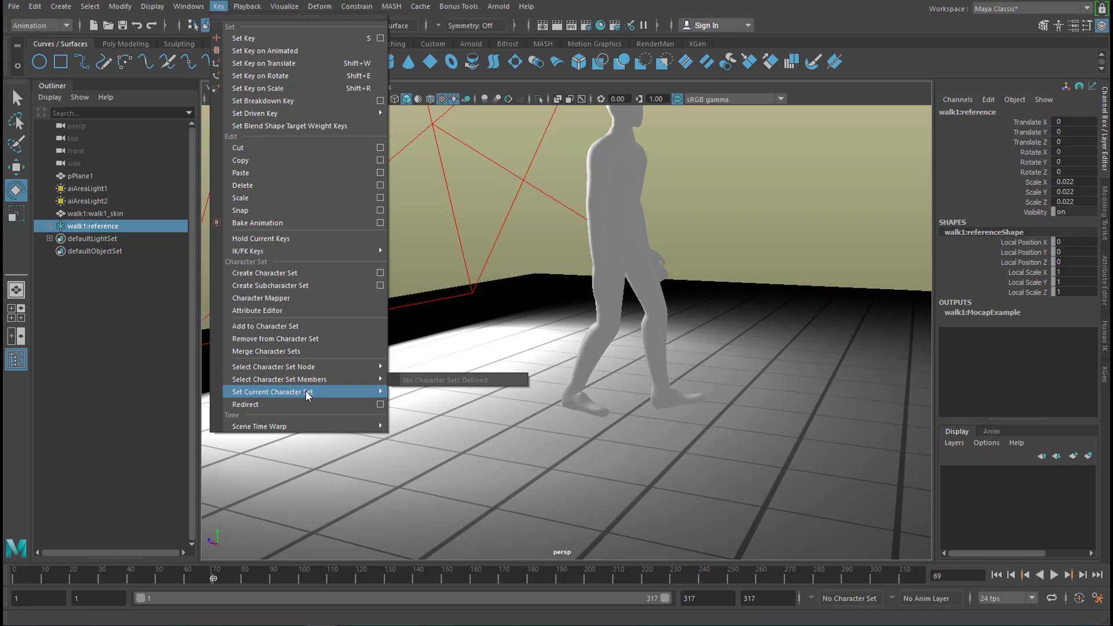
pyautogui.click(380, 404)
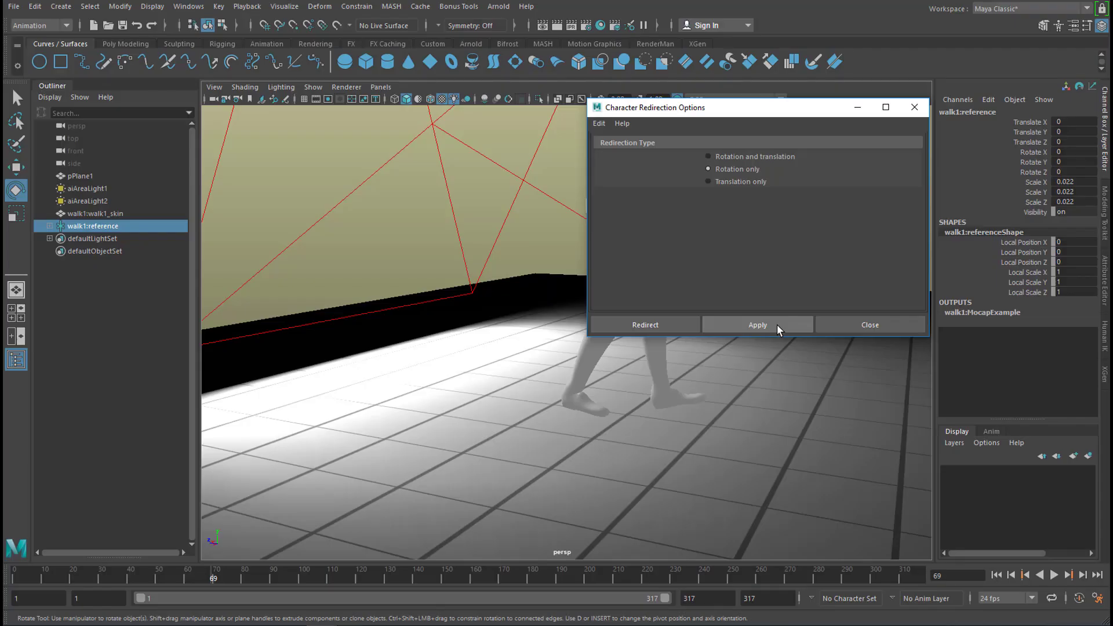
pyautogui.moveTo(109, 227); pyautogui.dragTo(718, 328, button='middle')
pyautogui.click(752, 329)
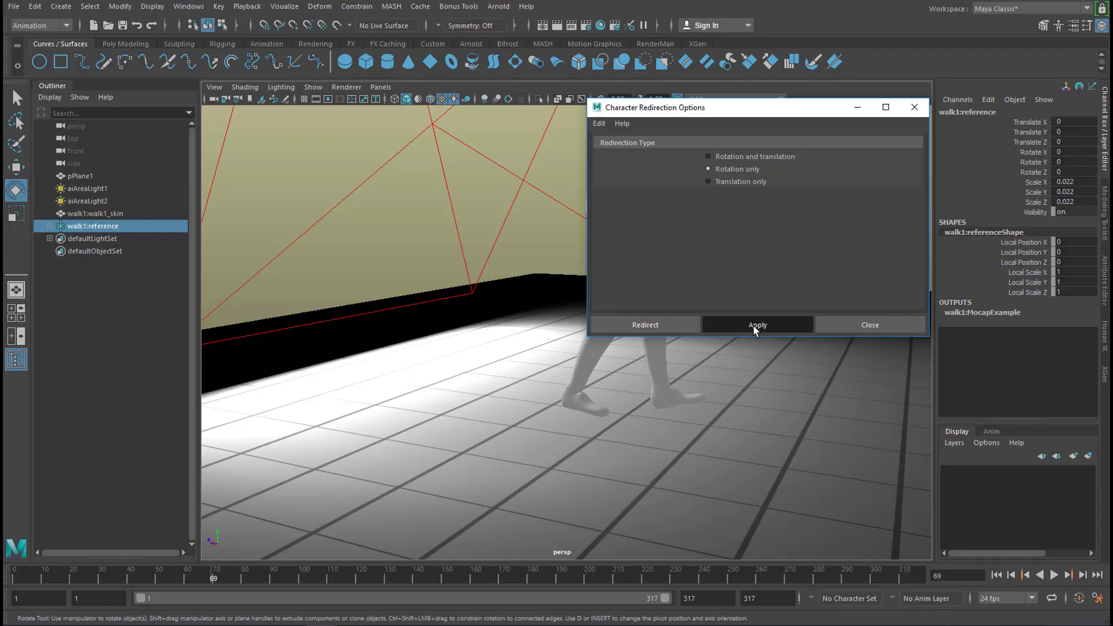
pyautogui.click(889, 328)
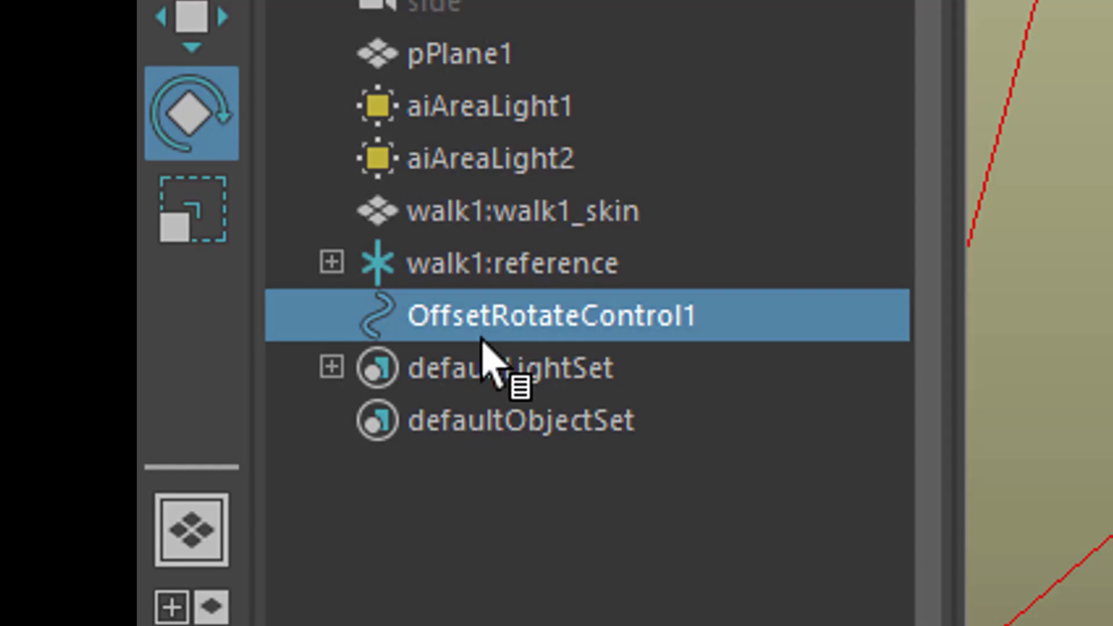
# Move OffsetRotateControl1 toward the walker's left foot along X and Z.
pyautogui.moveTo(483, 342); pyautogui.dragTo(596, 353, button='middle')
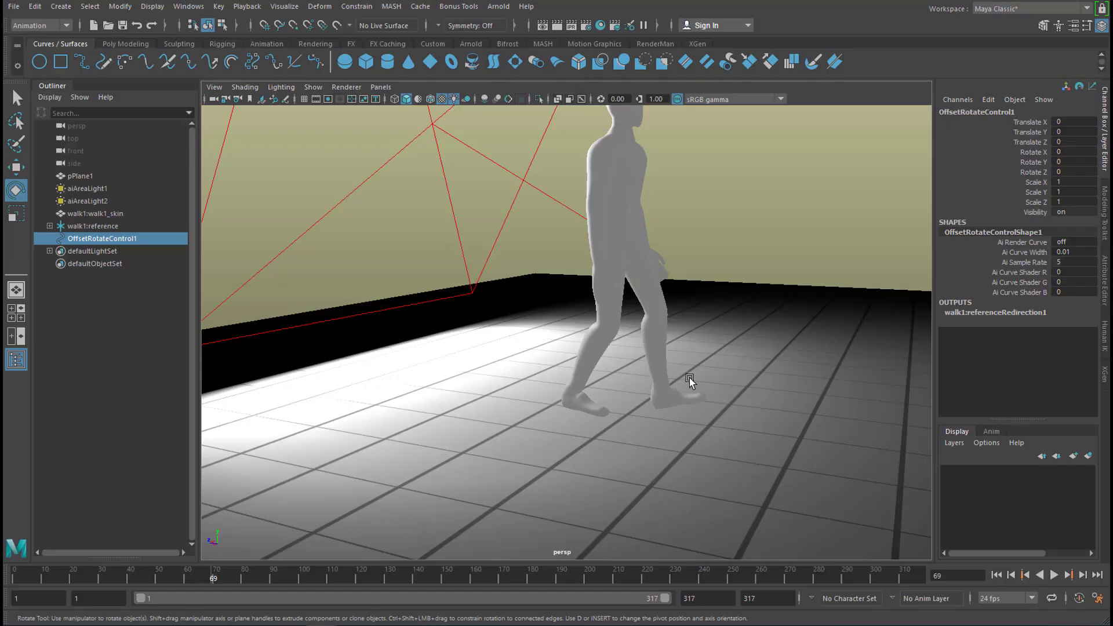
pyautogui.moveTo(676, 378); pyautogui.dragTo(491, 337, button='middle')
pyautogui.keyDown('alt'); pyautogui.moveTo(492, 336); pyautogui.dragTo(601, 415); pyautogui.keyUp('alt')
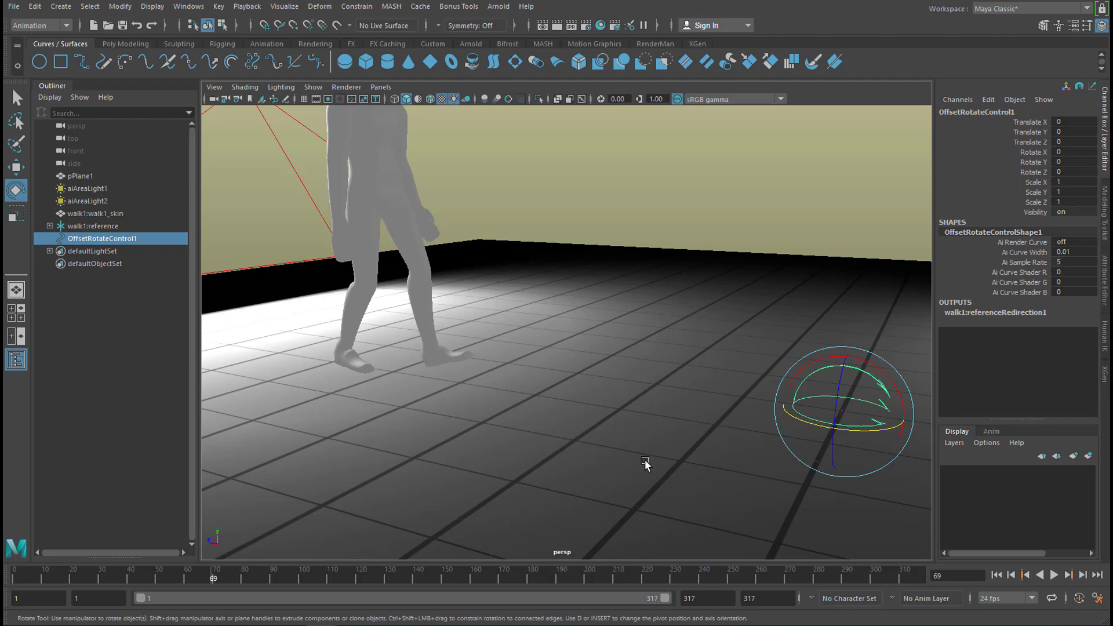
pyautogui.press('w')
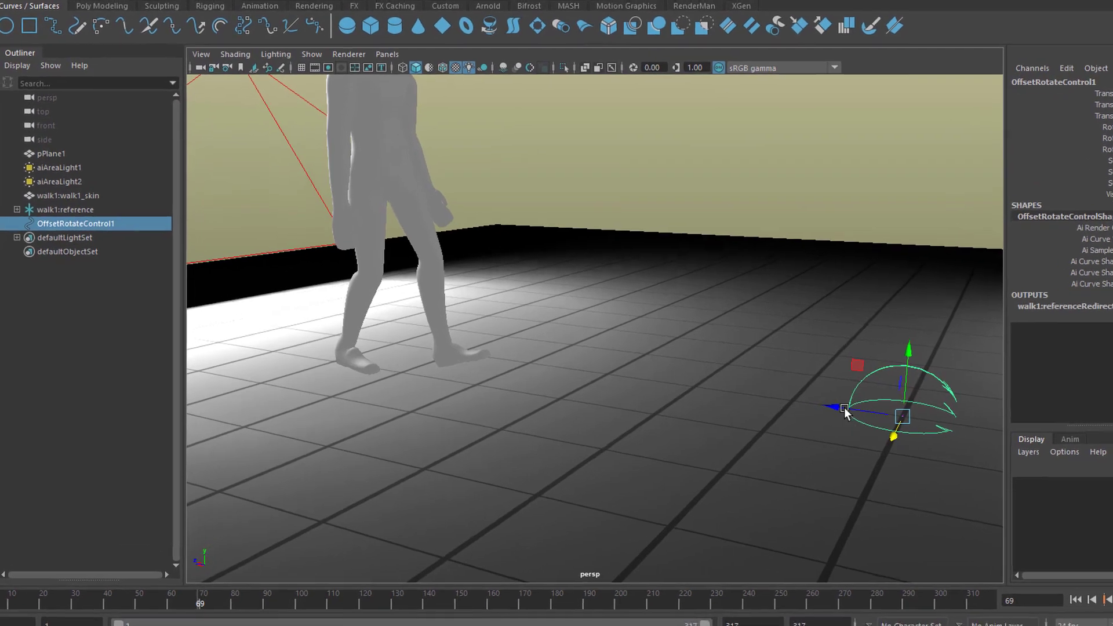
pyautogui.moveTo(887, 422); pyautogui.dragTo(429, 395)
pyautogui.moveTo(448, 332); pyautogui.dragTo(326, 510)
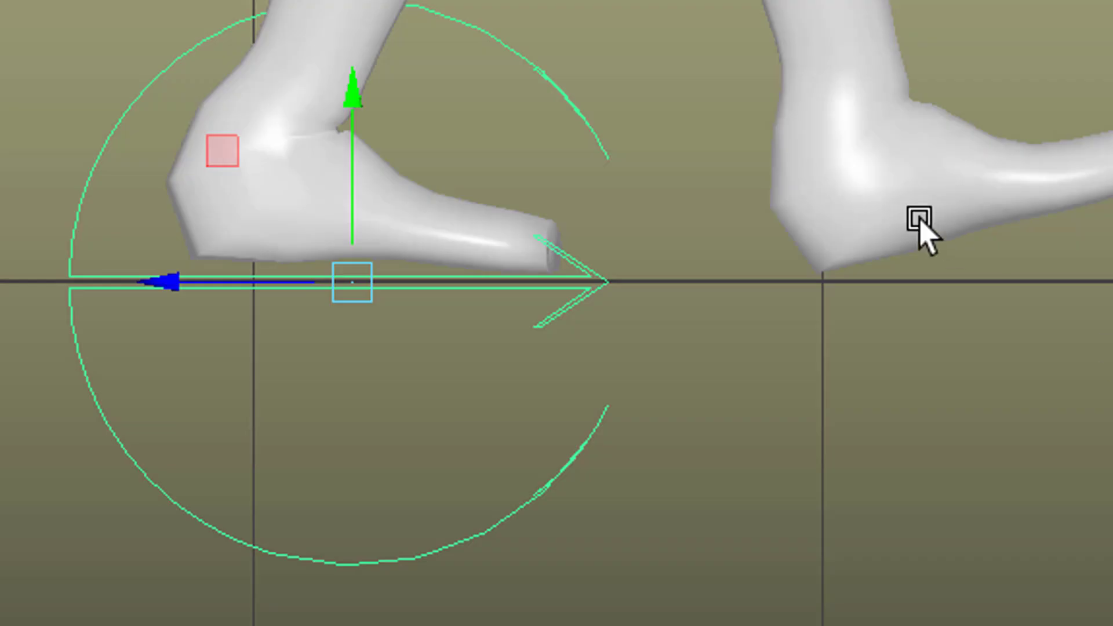
pyautogui.moveTo(185, 284); pyautogui.dragTo(386, 287)
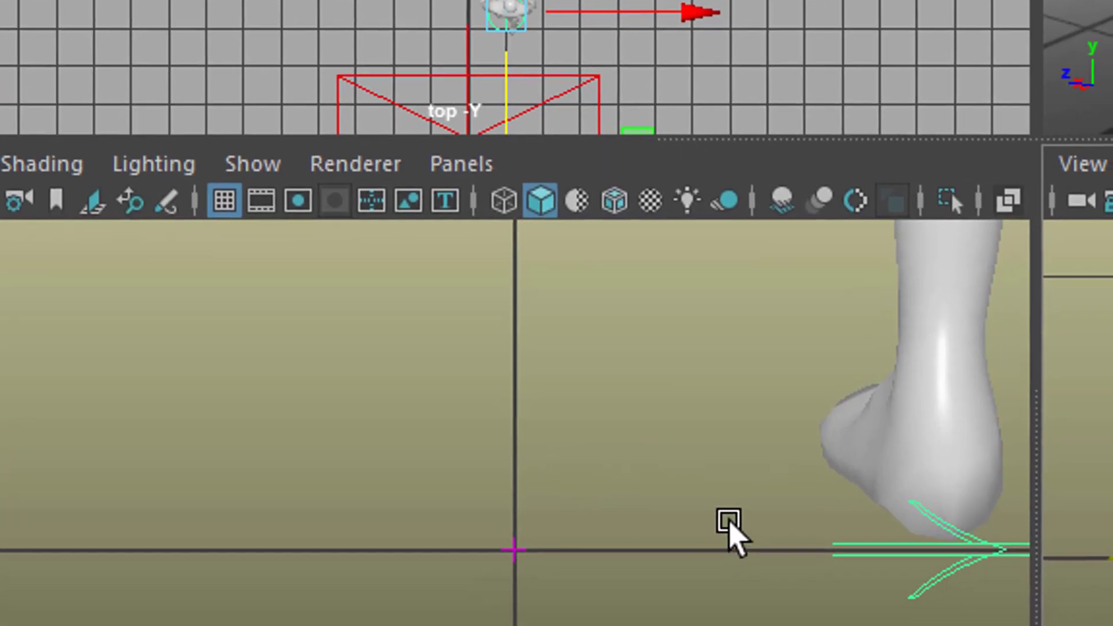
# Fine-tune the control along X under the planted foot and scrub to frame 75 to check contact.
pyautogui.keyDown('alt'); pyautogui.moveTo(882, 429); pyautogui.dragTo(195, 447, button='middle'); pyautogui.keyUp('alt')
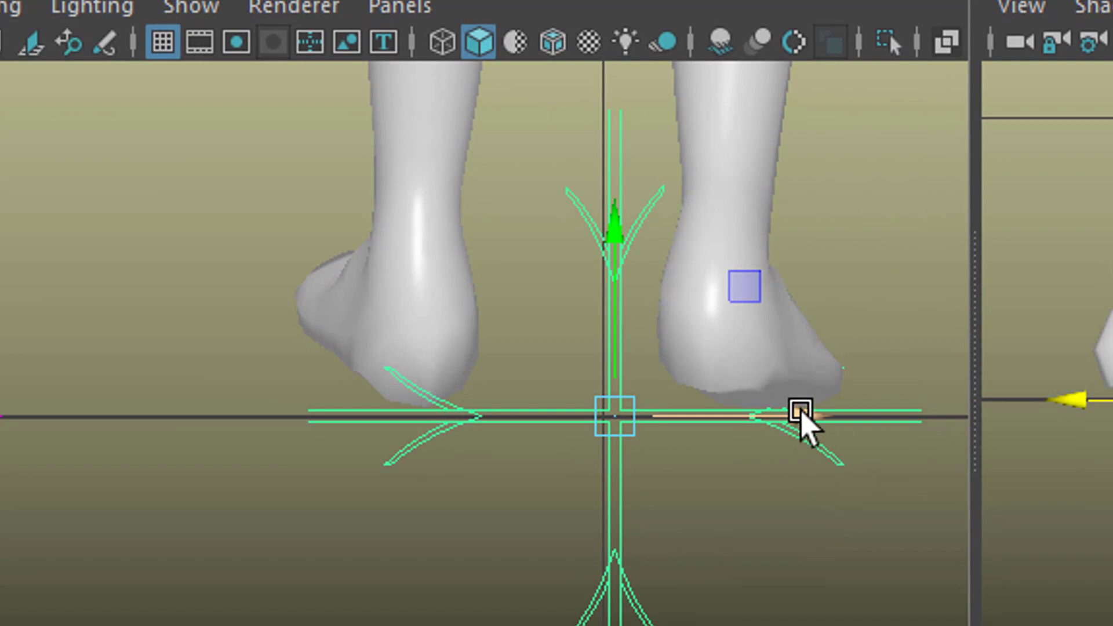
pyautogui.moveTo(800, 415); pyautogui.dragTo(930, 417)
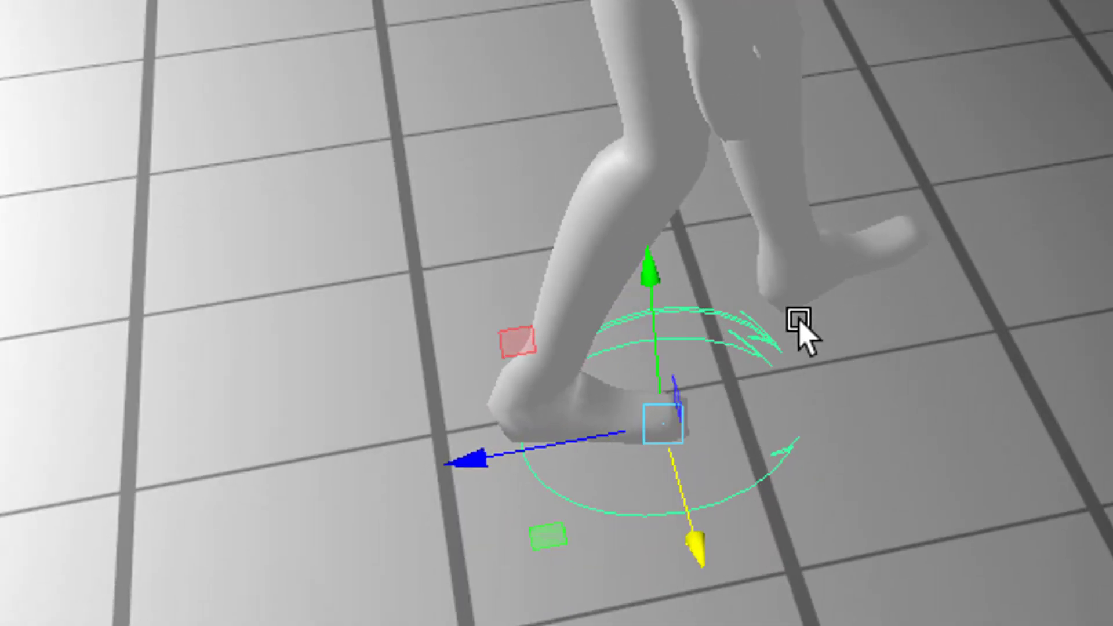
pyautogui.moveTo(474, 482); pyautogui.dragTo(485, 474)
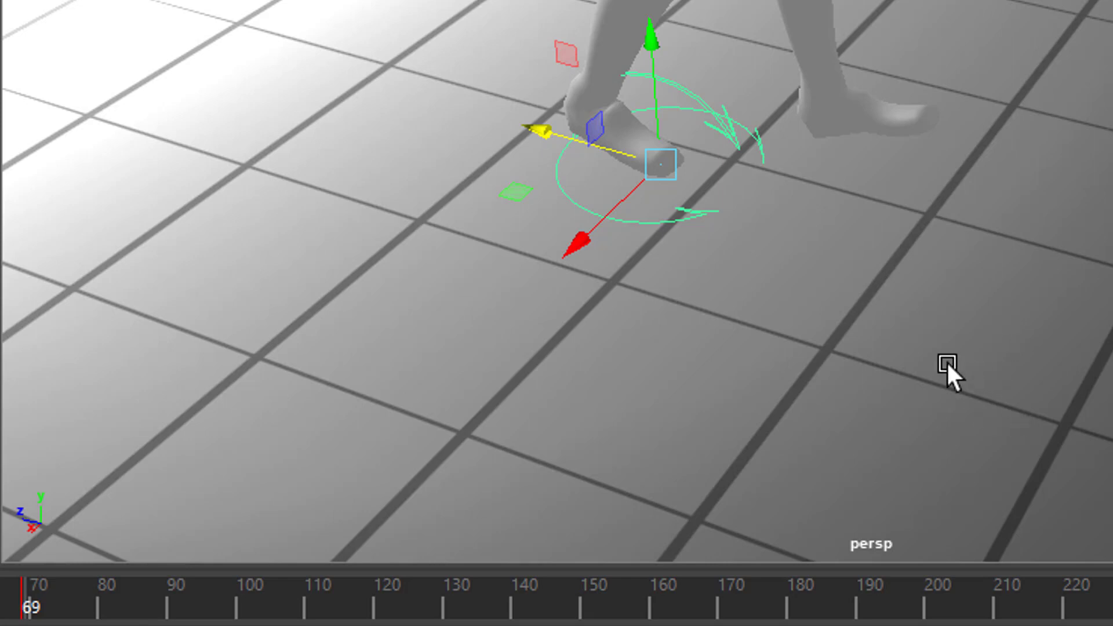
pyautogui.moveTo(31, 597); pyautogui.dragTo(67, 621)
# Rotate OffsetRotateControl1 to Rotate Y -60.113, key it at frame 75, and play back the turn.
pyautogui.press('w')
pyautogui.keyDown('alt'); pyautogui.moveTo(551, 343); pyautogui.dragTo(629, 264, button='middle'); pyautogui.keyUp('alt')
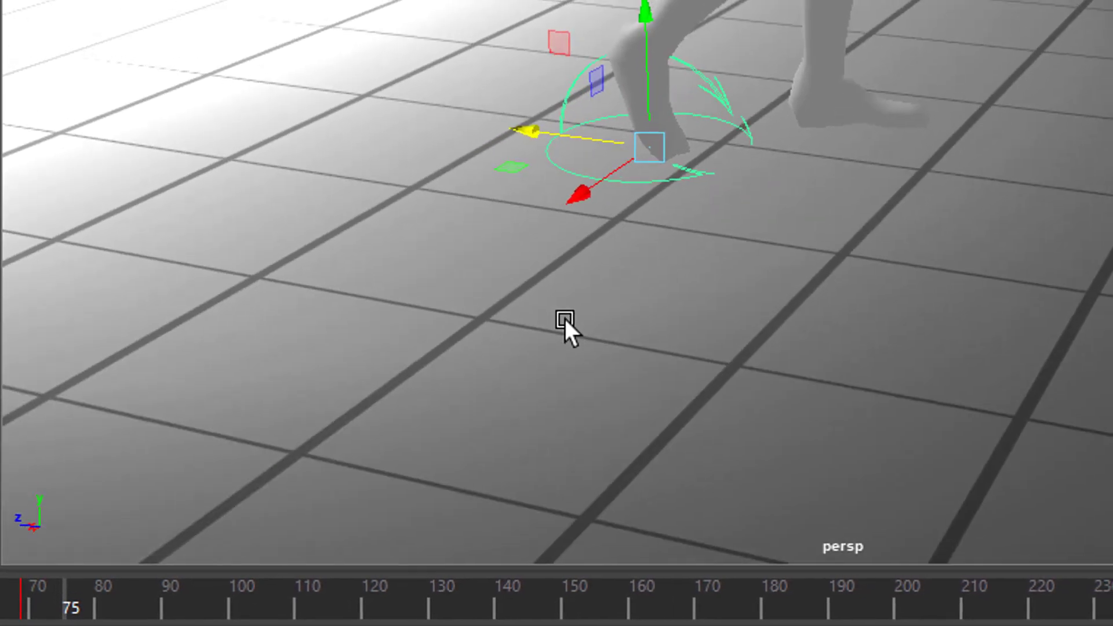
pyautogui.keyDown('alt'); pyautogui.moveTo(629, 264); pyautogui.dragTo(831, 367); pyautogui.keyUp('alt')
pyautogui.press('e')
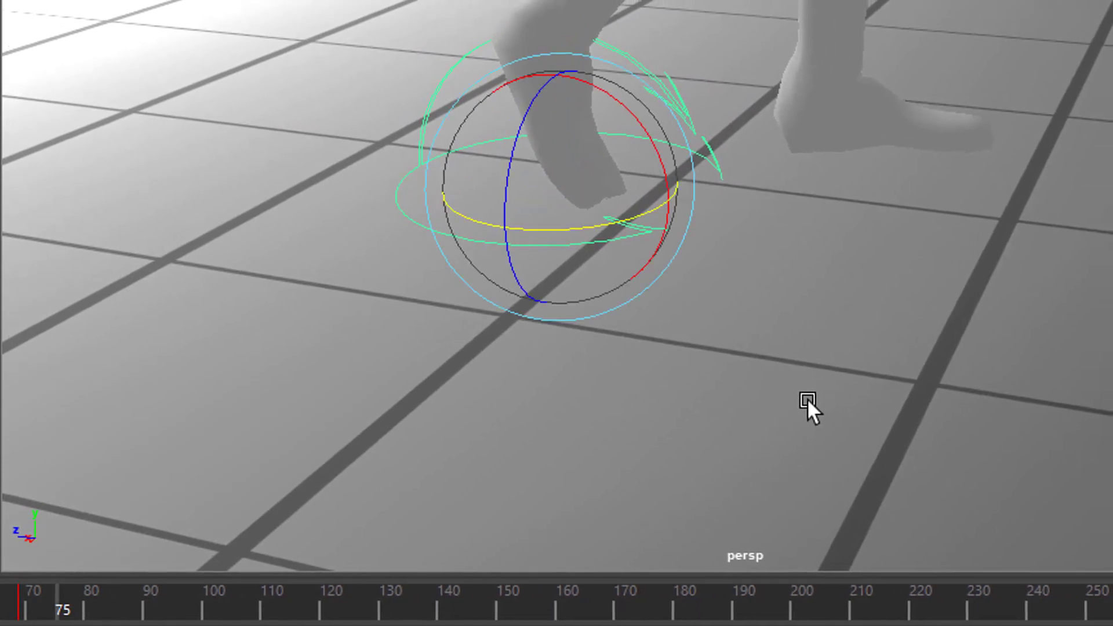
pyautogui.moveTo(626, 211); pyautogui.dragTo(516, 286)
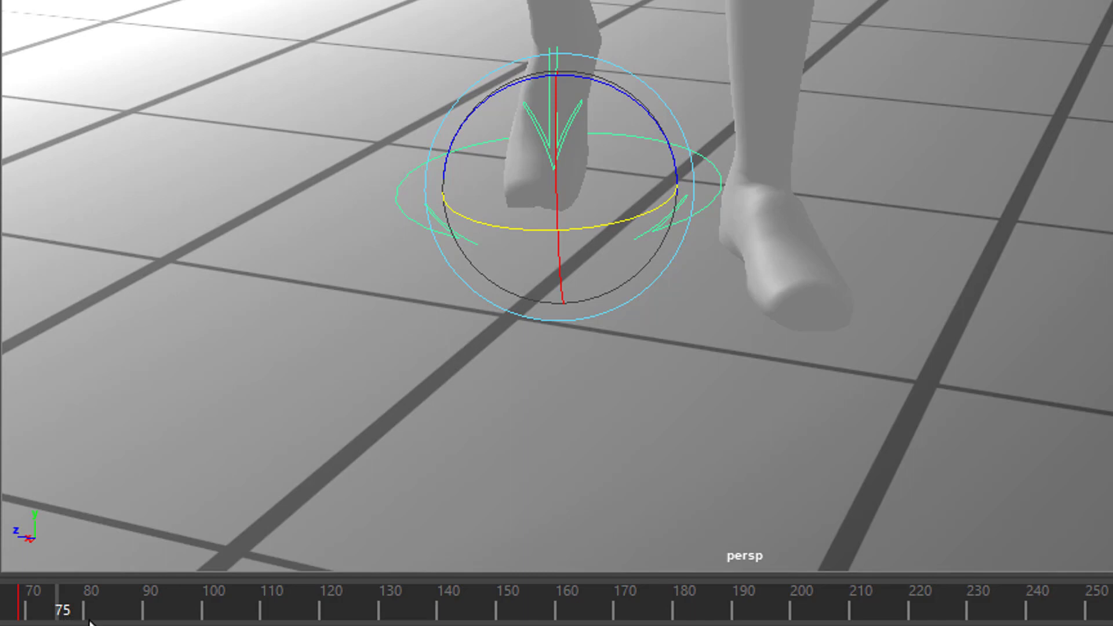
pyautogui.press('s')
pyautogui.hotkey('alt', 'v')
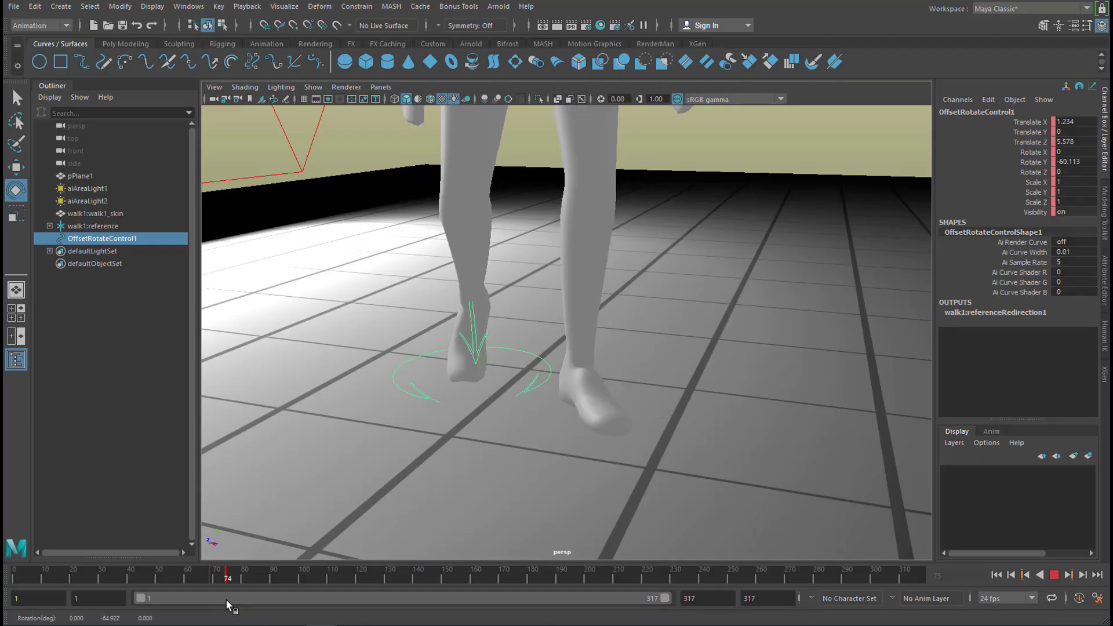
# Scrub the walk between frames 71 and 97, orbiting to inspect the feet at the first control.
pyautogui.moveTo(243, 600); pyautogui.dragTo(223, 617)
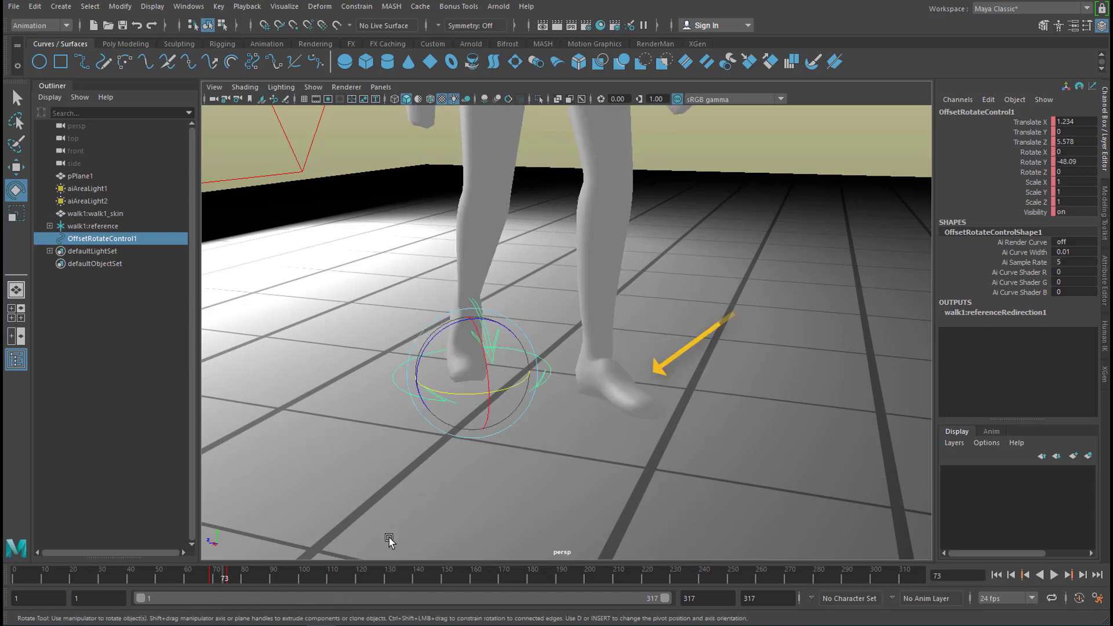
pyautogui.moveTo(217, 577); pyautogui.dragTo(268, 593)
pyautogui.scroll(-3, 472, 463)
pyautogui.keyDown('alt'); pyautogui.moveTo(473, 463); pyautogui.dragTo(642, 444); pyautogui.keyUp('alt')
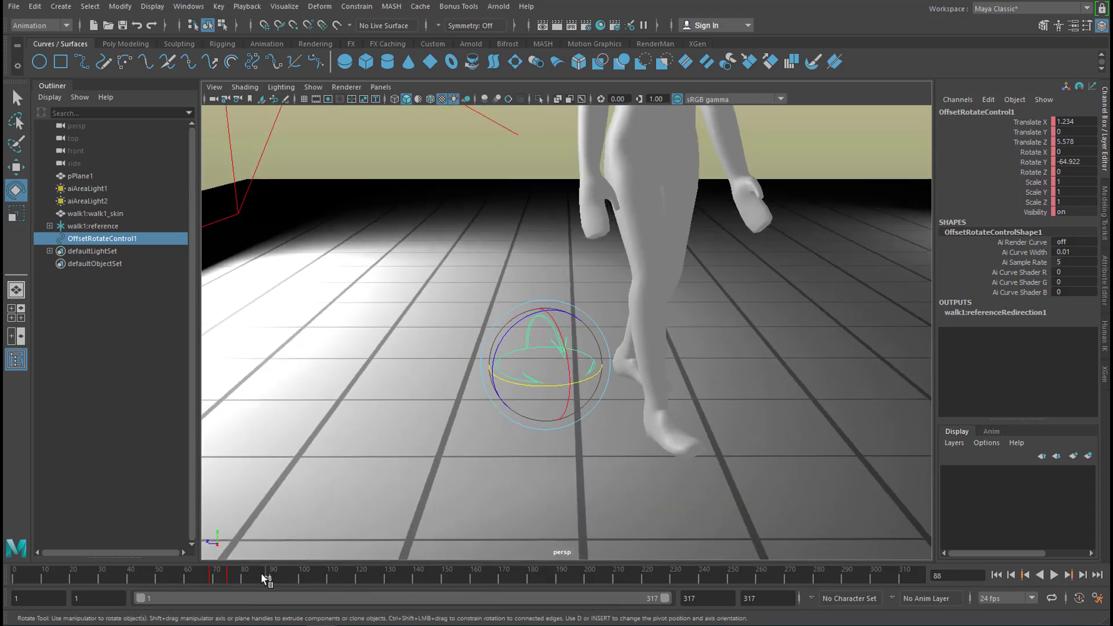
pyautogui.moveTo(266, 578); pyautogui.dragTo(358, 578)
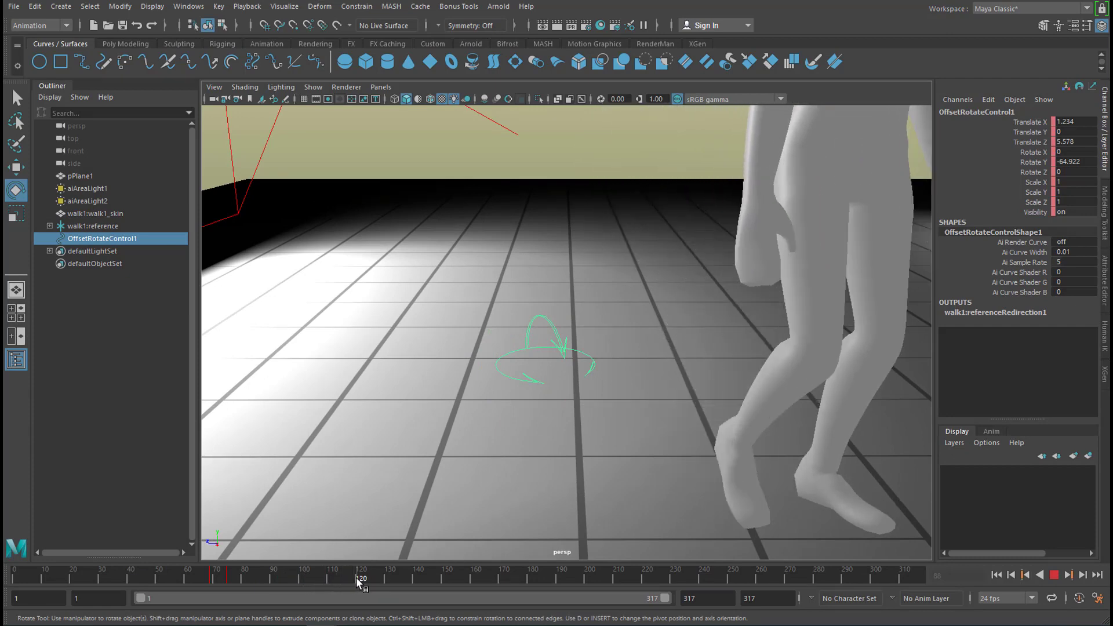
pyautogui.keyDown('alt'); pyautogui.moveTo(841, 479); pyautogui.dragTo(665, 377); pyautogui.keyUp('alt')
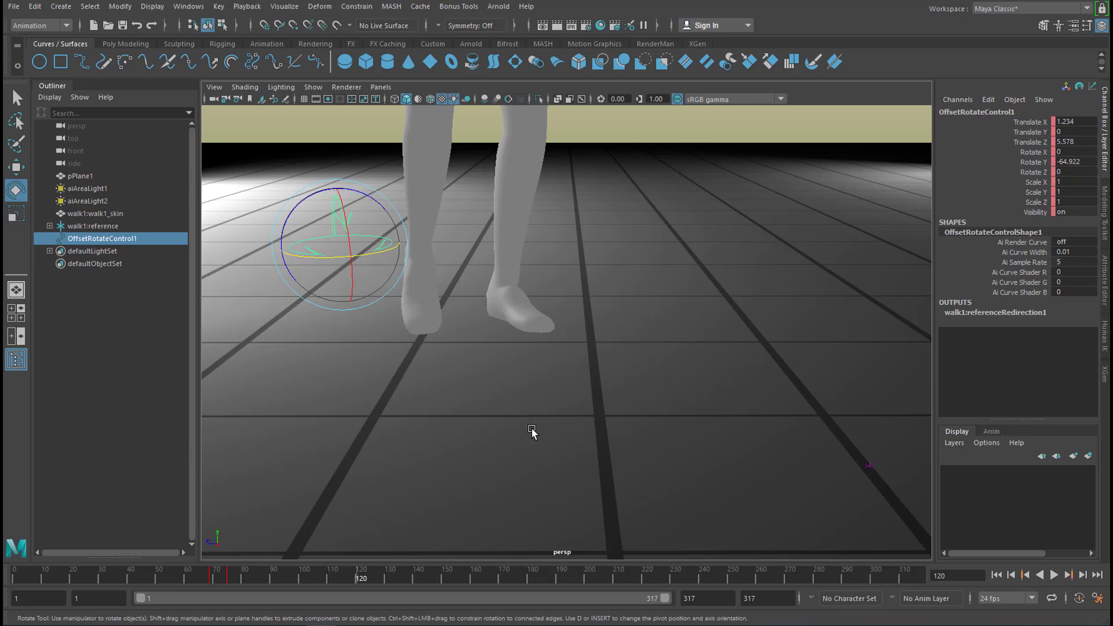
pyautogui.keyDown('alt'); pyautogui.moveTo(532, 432); pyautogui.dragTo(560, 438); pyautogui.keyUp('alt')
# Play back the walk, stopping at frame 122, then replay it and settle on frame 130.
pyautogui.hotkey('alt', 'v')
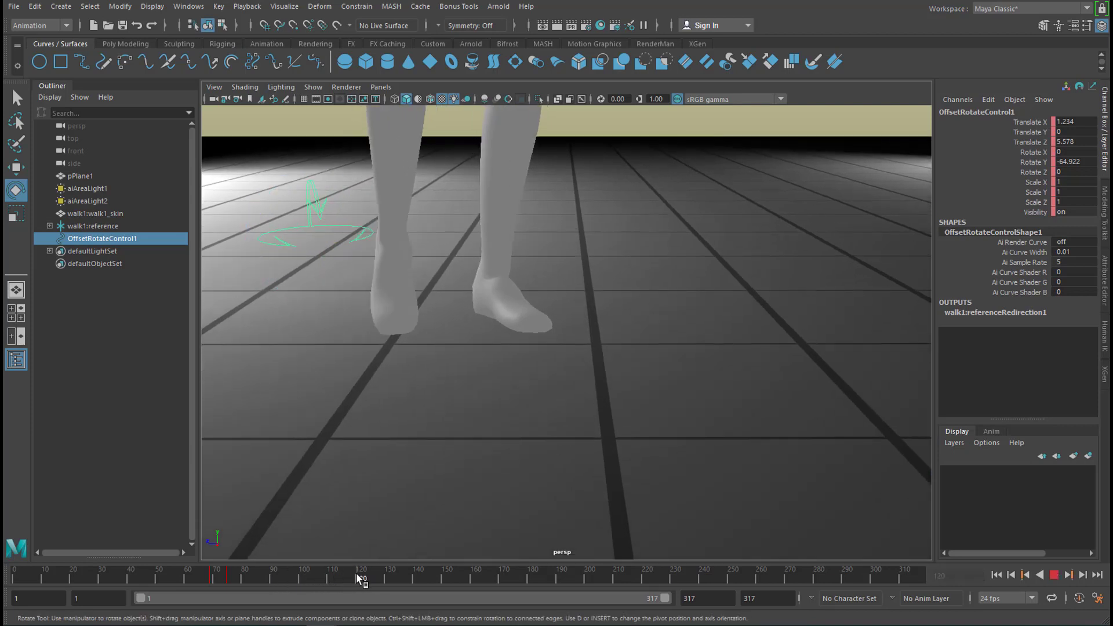
pyautogui.click(362, 577)
pyautogui.keyDown('alt'); pyautogui.moveTo(485, 288); pyautogui.dragTo(540, 328); pyautogui.keyUp('alt')
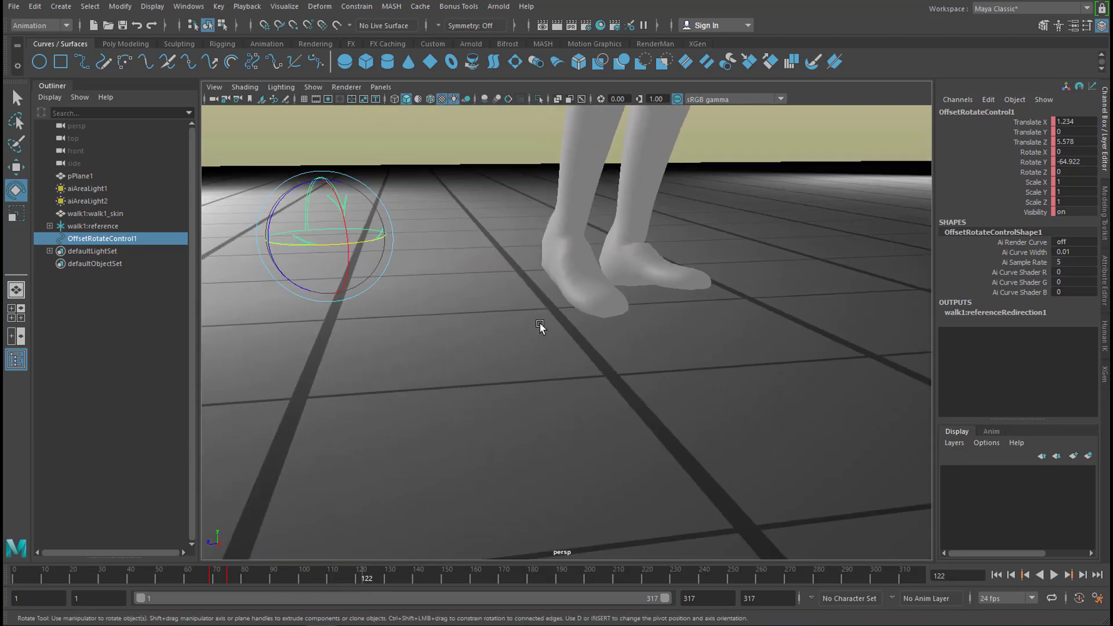
pyautogui.hotkey('alt', 'v')
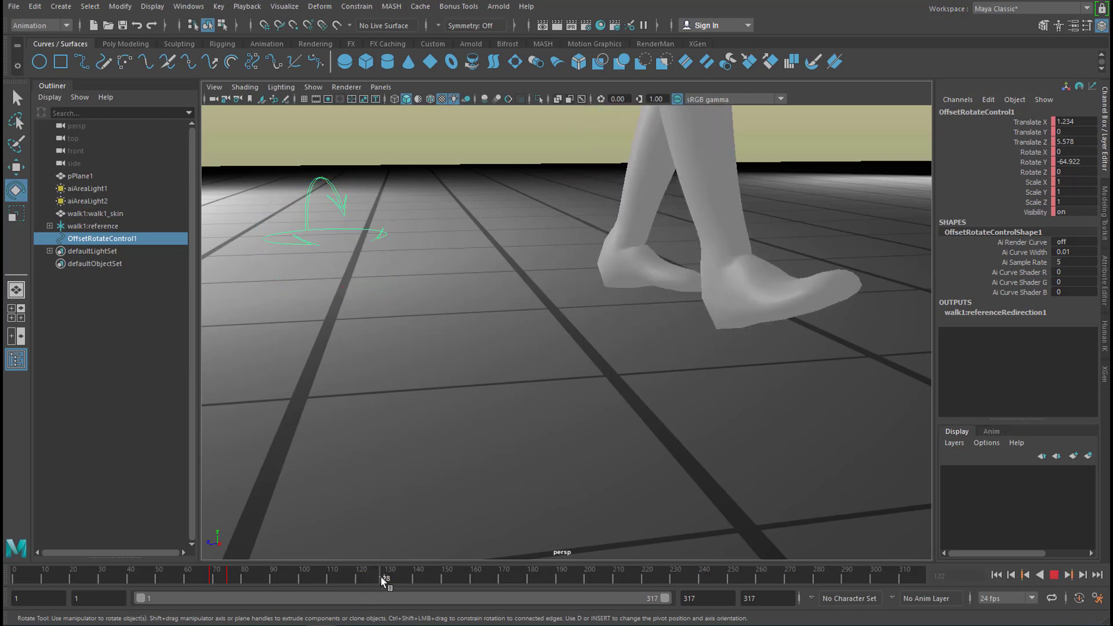
pyautogui.moveTo(387, 580); pyautogui.dragTo(385, 581)
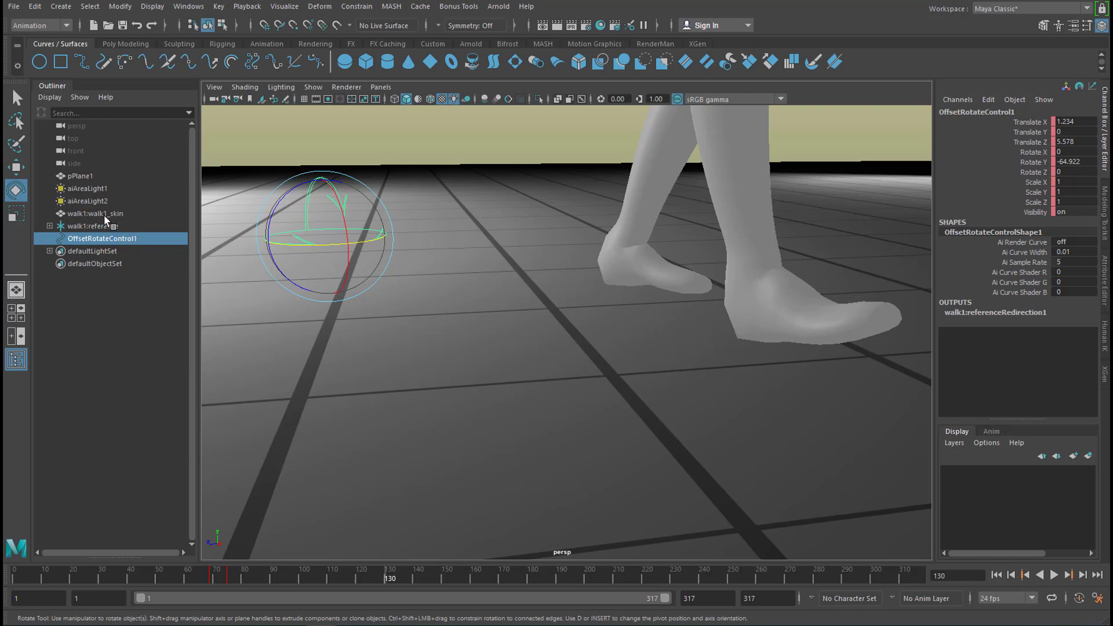
# Select walk1:reference and apply Key > Redirect to create OffsetRotateControl2.
pyautogui.click(107, 227)
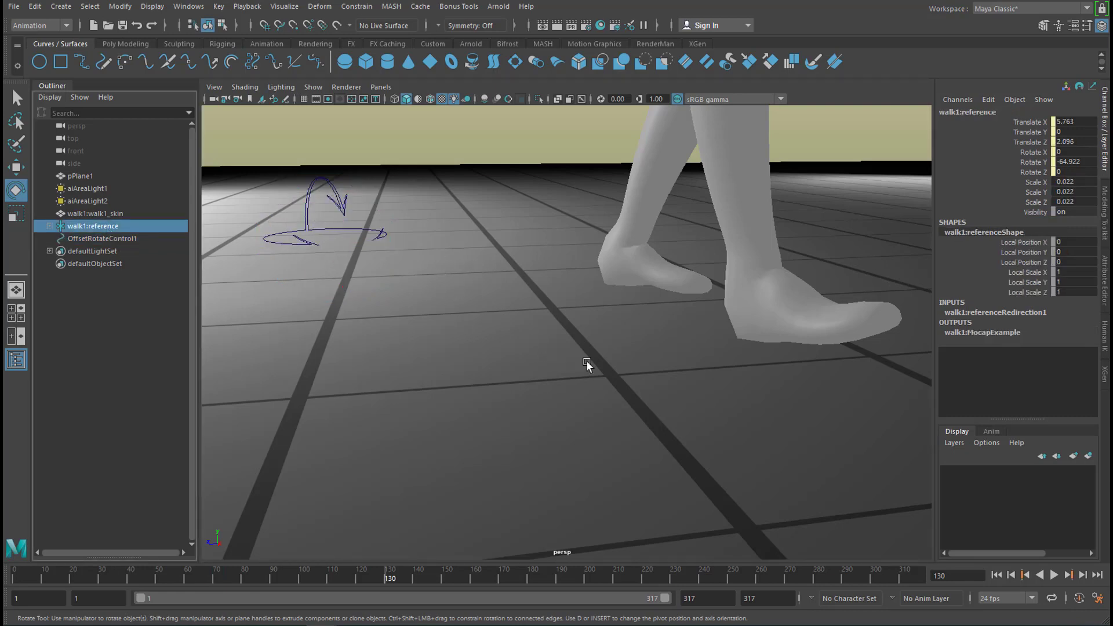
pyautogui.click(220, 7)
pyautogui.click(331, 406)
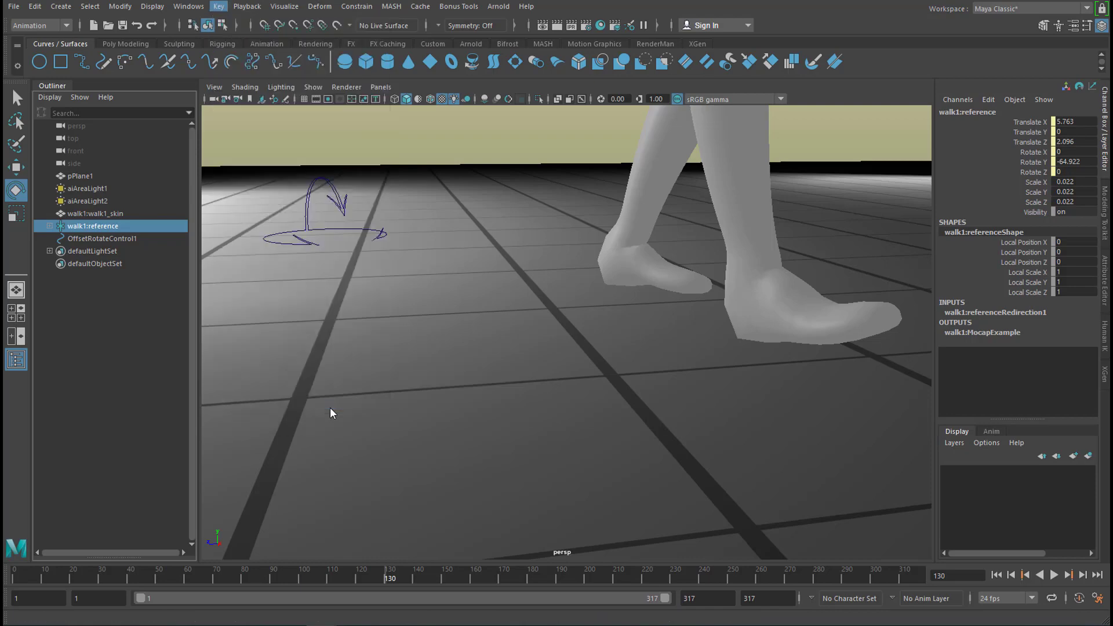
pyautogui.keyDown('alt'); pyautogui.moveTo(715, 444); pyautogui.dragTo(749, 447); pyautogui.keyUp('alt')
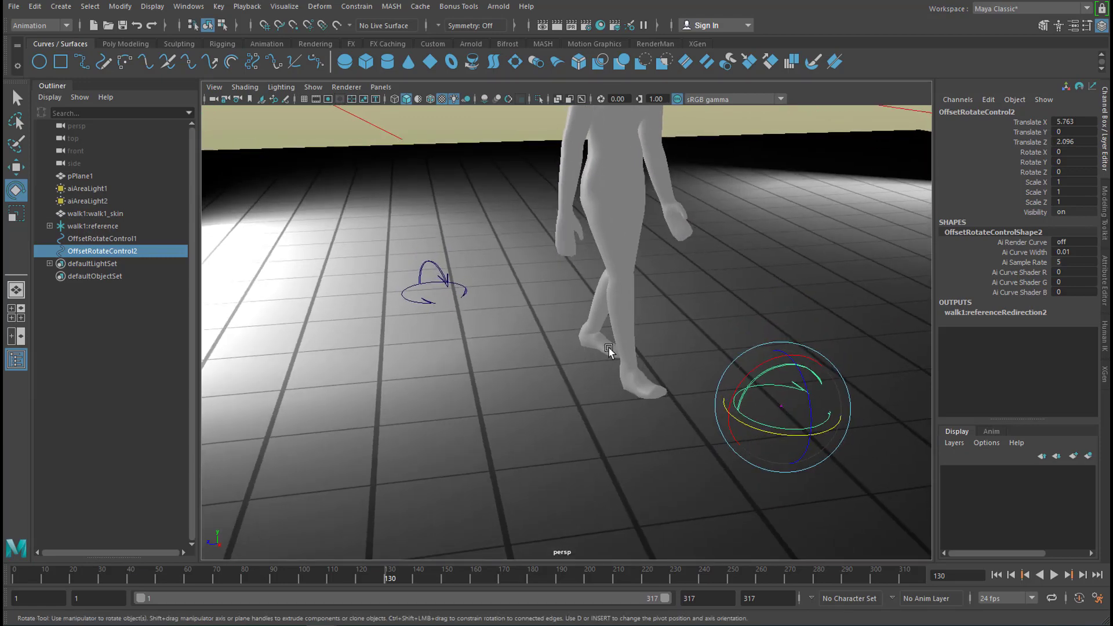
# Move OffsetRotateControl2 under the next footfall, aligning it in side and perspective views.
pyautogui.press('w')
pyautogui.moveTo(637, 370); pyautogui.dragTo(804, 471, button='middle')
pyautogui.moveTo(805, 471); pyautogui.dragTo(783, 440)
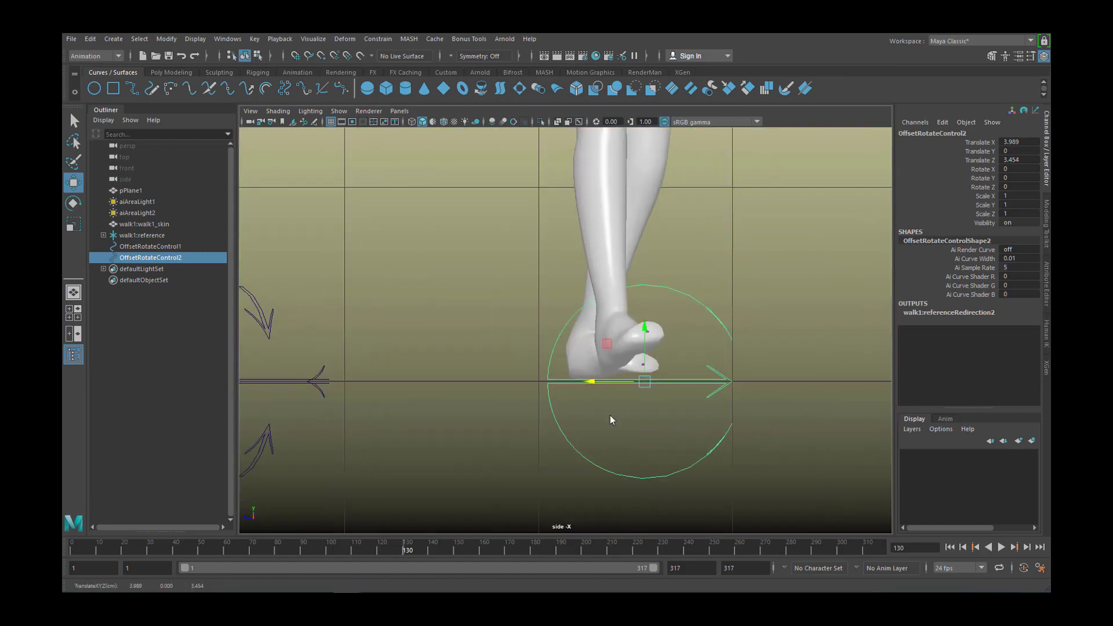
pyautogui.scroll(3, 611, 420)
pyautogui.press('space')
pyautogui.press('space')
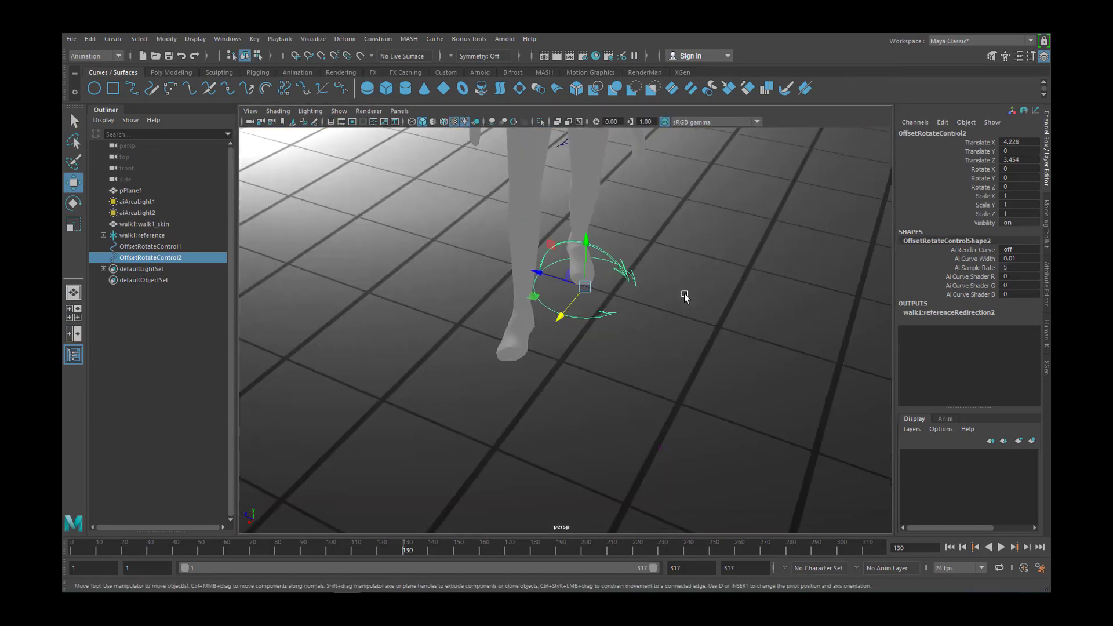
pyautogui.scroll(3, 686, 298)
pyautogui.moveTo(577, 345); pyautogui.dragTo(584, 339)
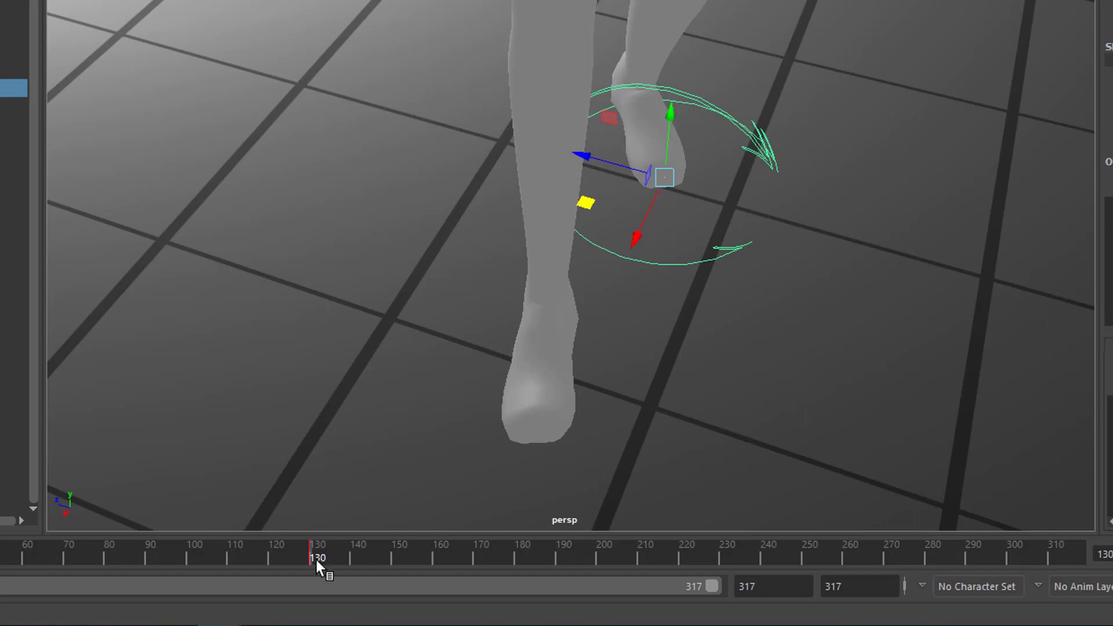
# At the footfall near frame 139, rotate OffsetRotateControl2 about Y and scrub frames 123–135 to check.
pyautogui.moveTo(316, 561); pyautogui.dragTo(347, 560)
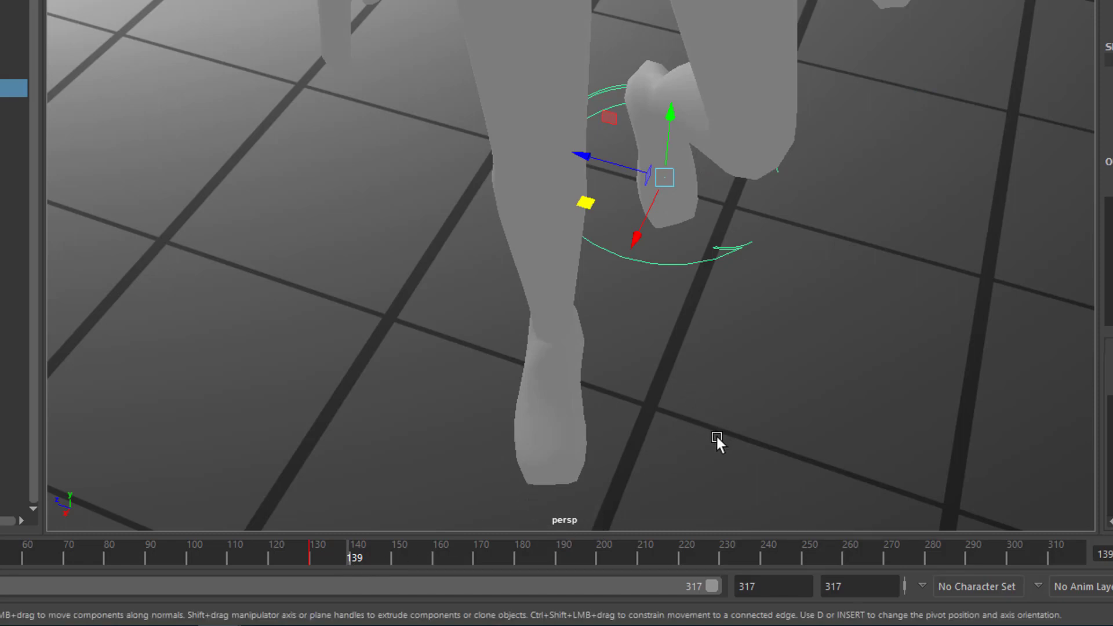
pyautogui.press('e')
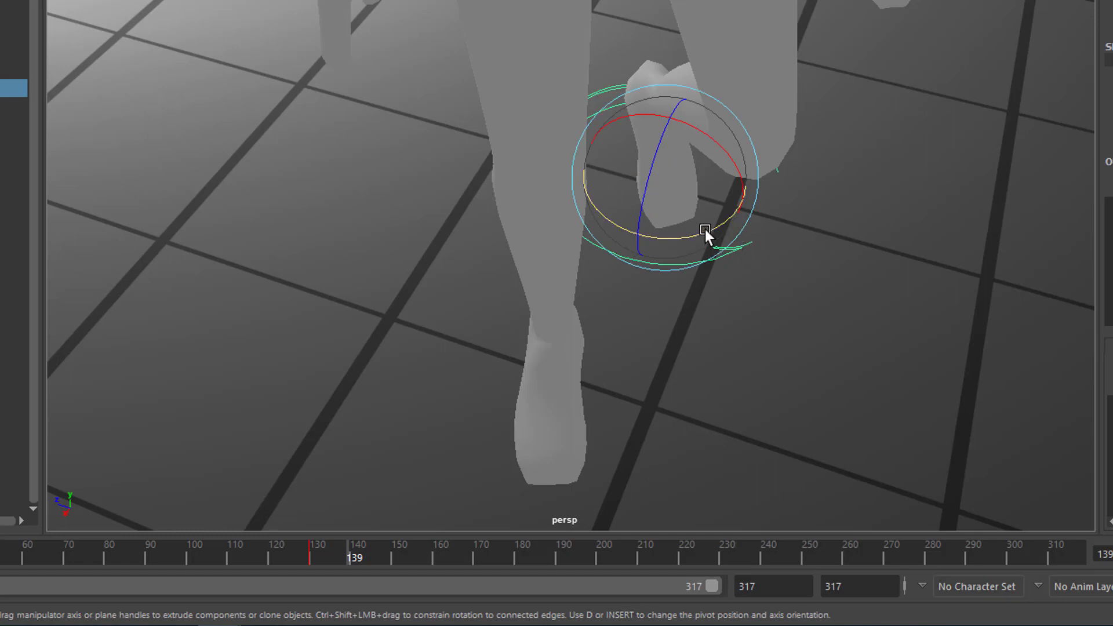
pyautogui.moveTo(705, 228); pyautogui.dragTo(770, 213)
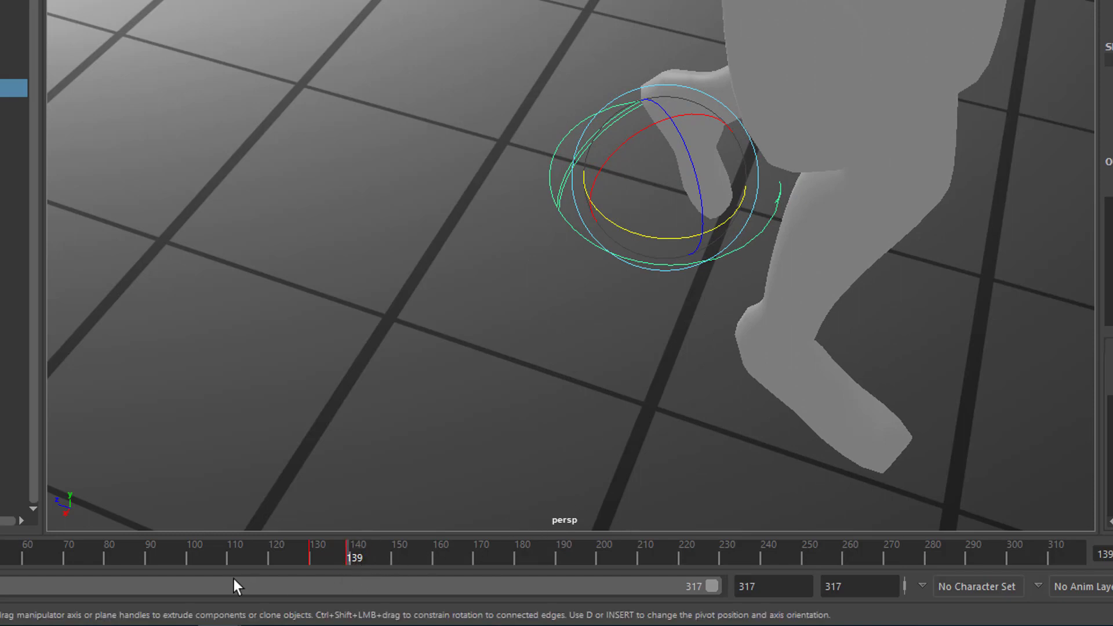
pyautogui.moveTo(221, 560); pyautogui.dragTo(205, 558)
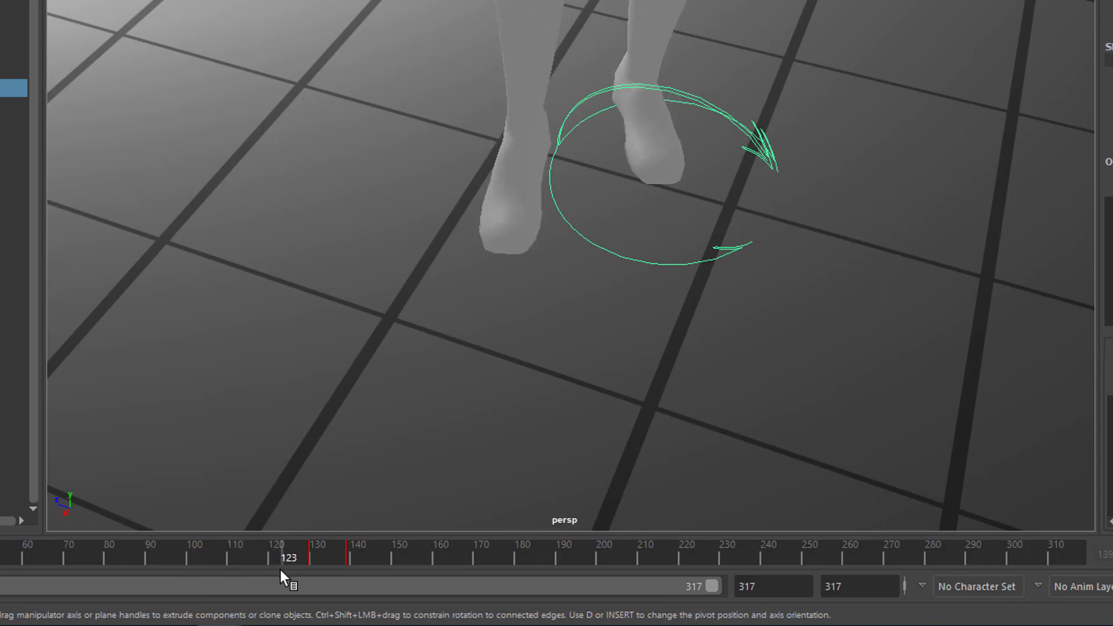
pyautogui.moveTo(280, 570); pyautogui.dragTo(411, 588)
pyautogui.keyDown('alt'); pyautogui.moveTo(325, 441); pyautogui.dragTo(572, 355); pyautogui.keyUp('alt')
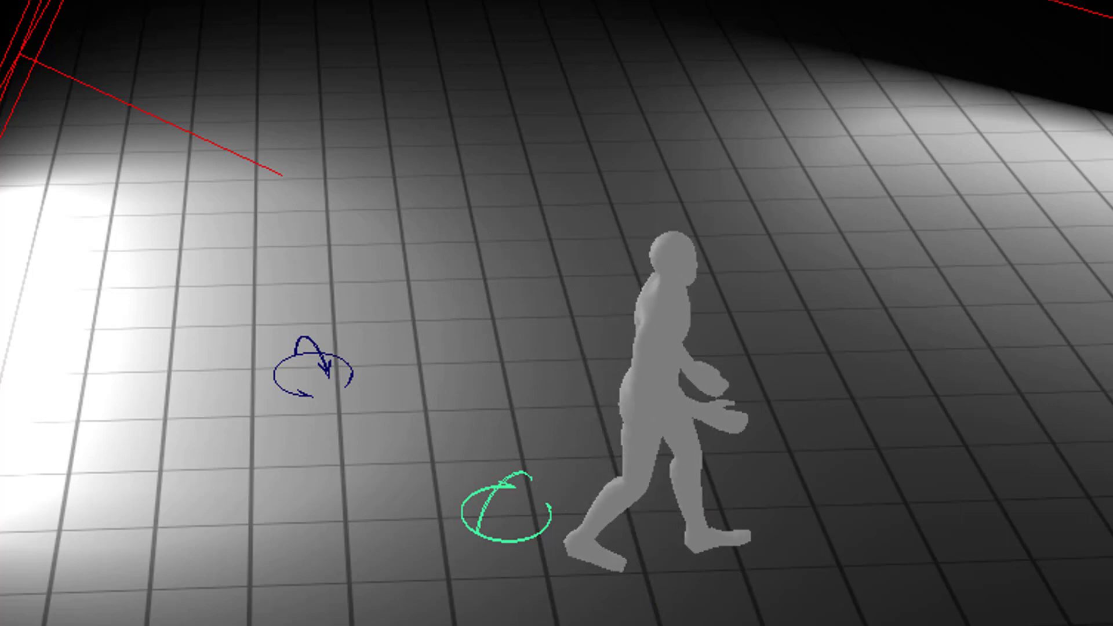
pyautogui.press('e')
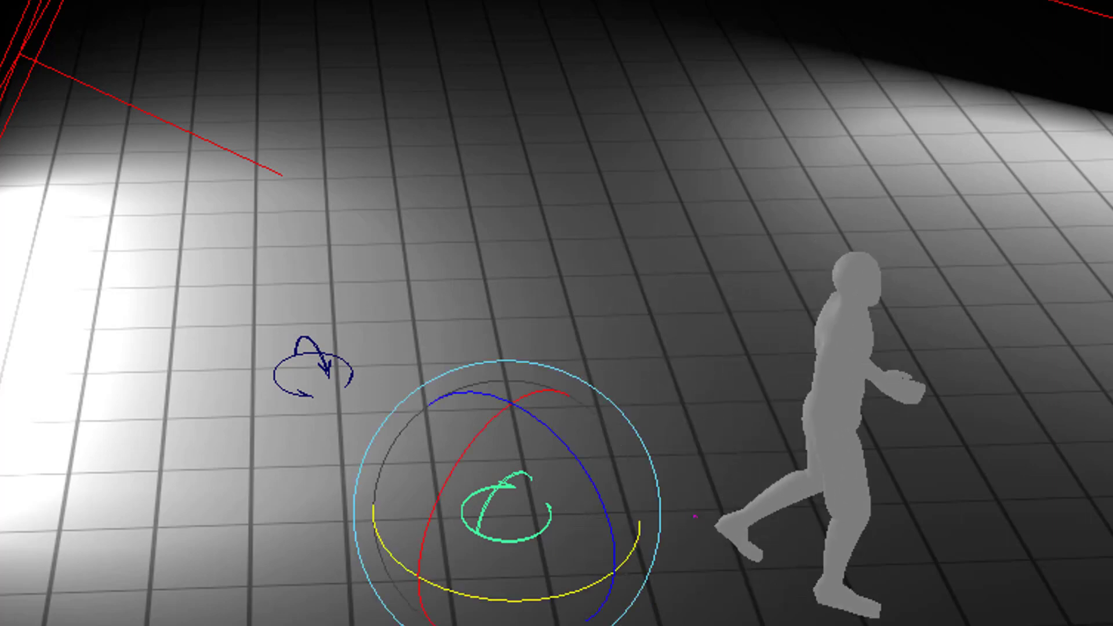
pyautogui.press('q')
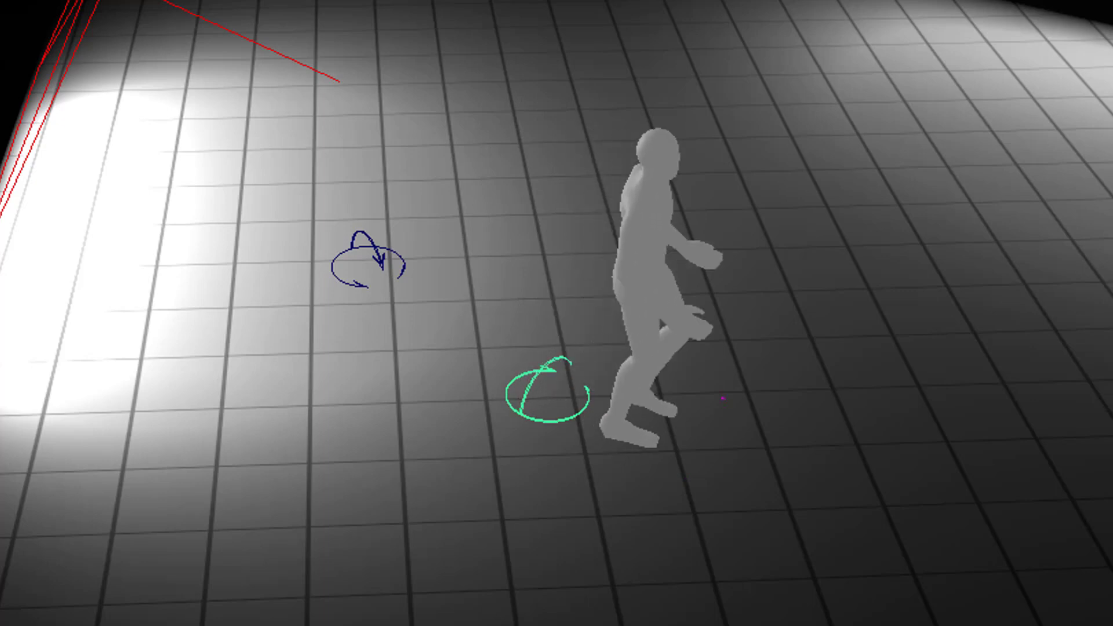
pyautogui.press('e')
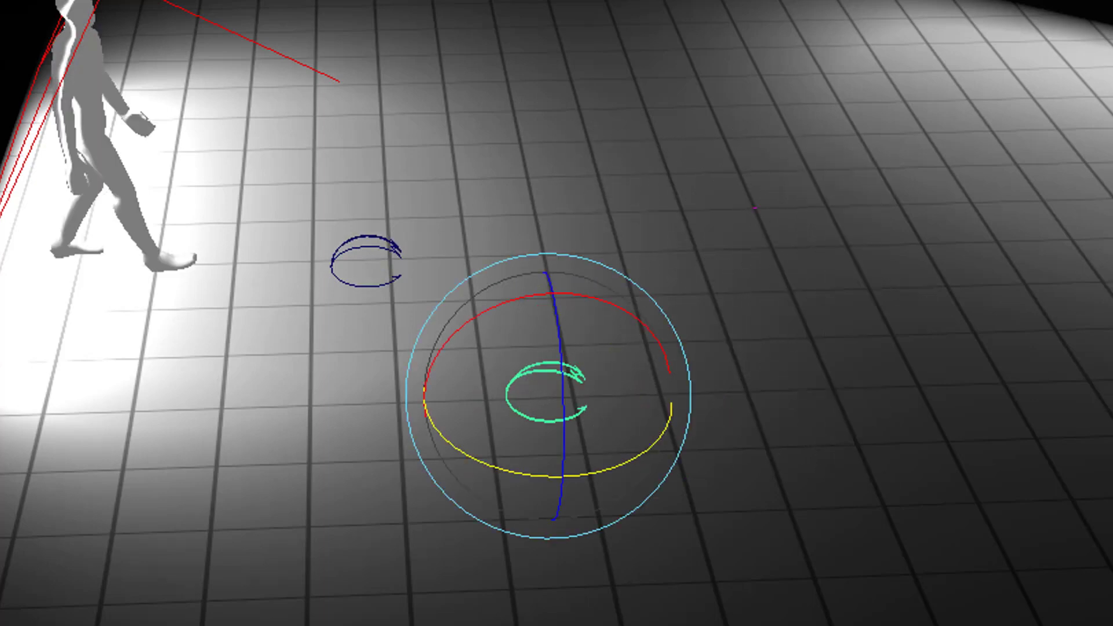
pyautogui.press('q')
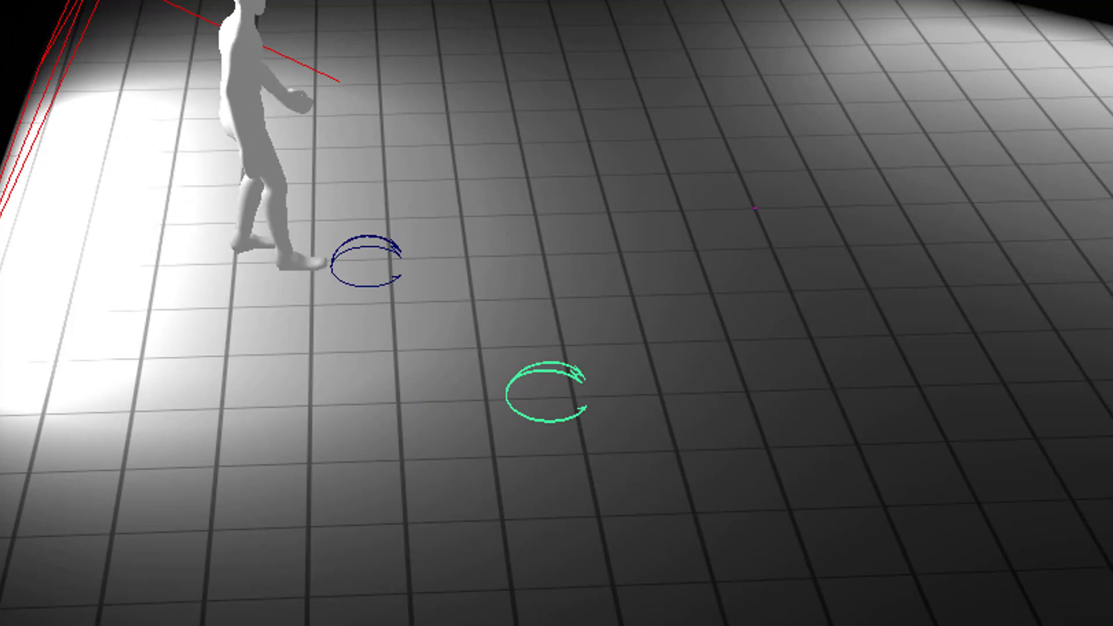